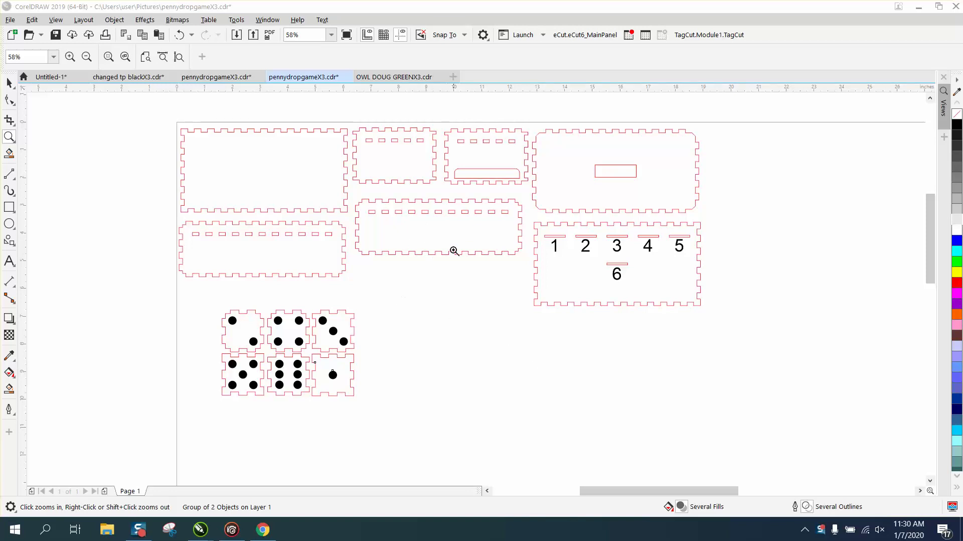
Zoom in on the six dice, try moving the one-pip die right, then put it back
{"action": "left_click", "coordinate": [8, 138]}
{"action": "left_click_drag", "start_coordinate": [179, 283], "coordinate": [474, 454]}
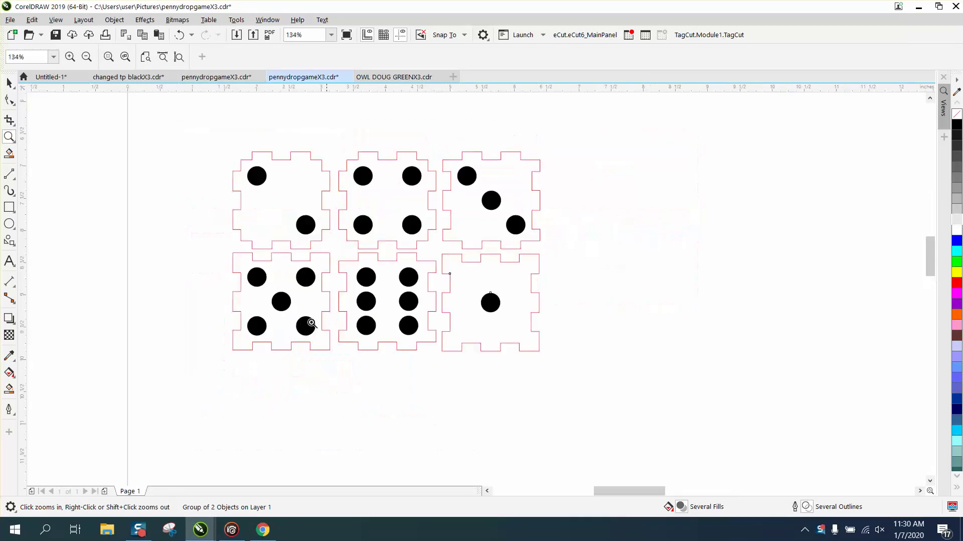
{"action": "left_click", "coordinate": [9, 82]}
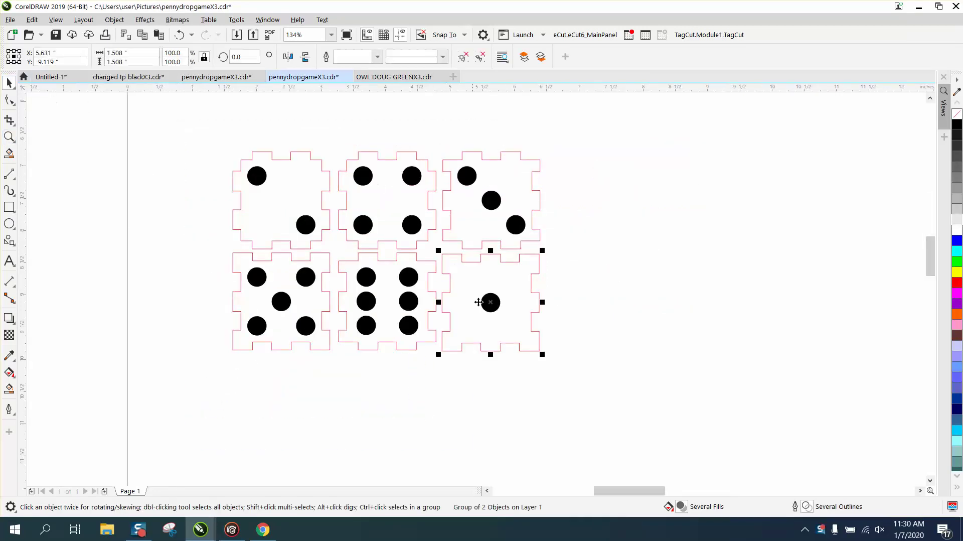
{"action": "left_click_drag", "start_coordinate": [479, 302], "coordinate": [662, 309]}
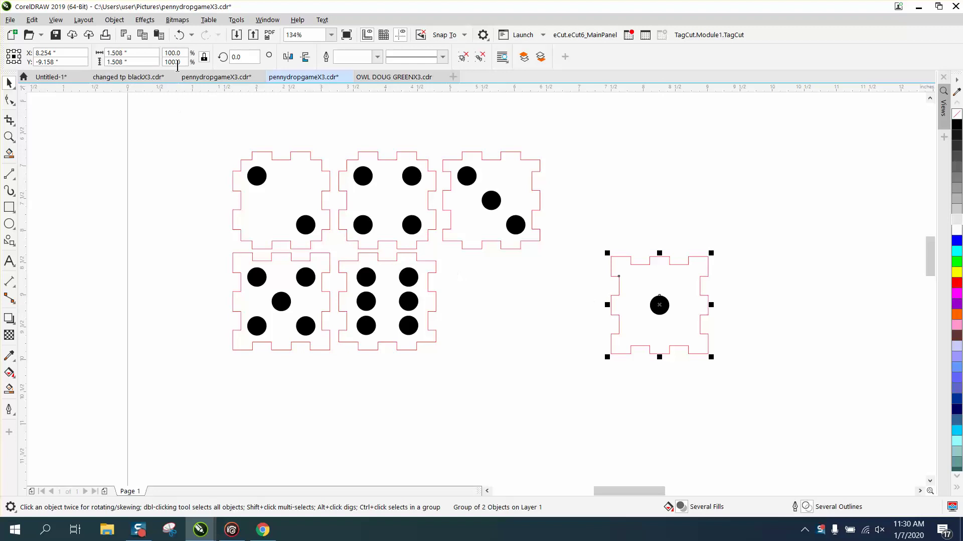
{"action": "left_click", "coordinate": [178, 36]}
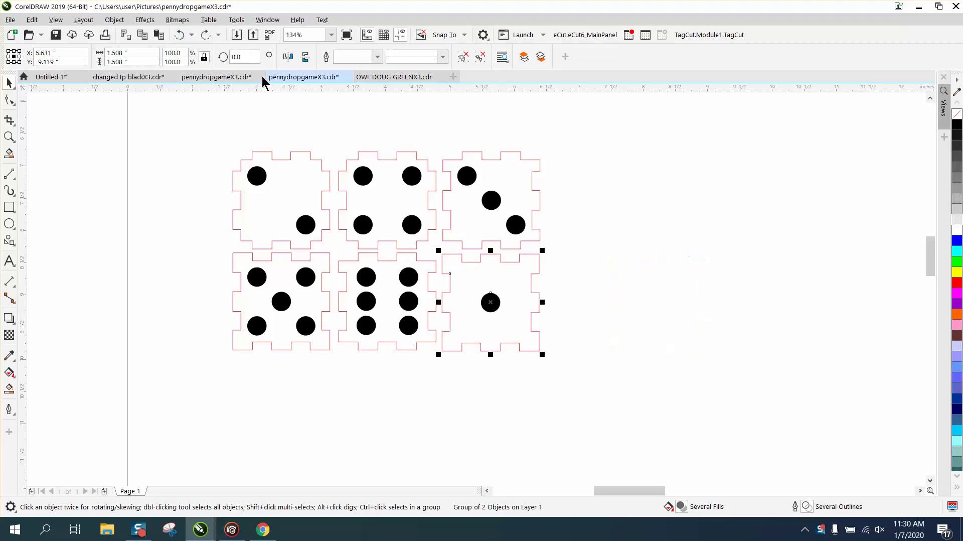
{"action": "scroll", "coordinate": [360, 108], "scroll_direction": "down", "scroll_amount": 4}
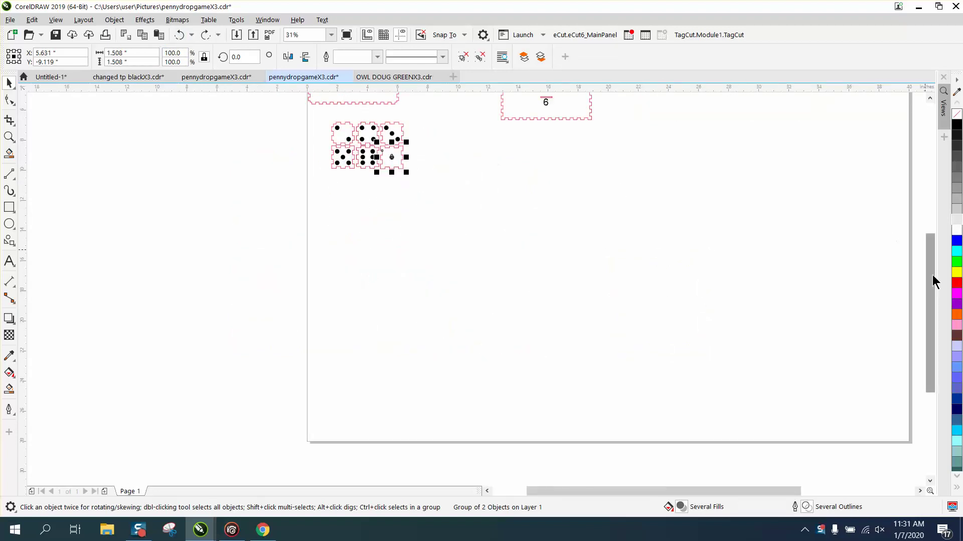
{"action": "left_click_drag", "start_coordinate": [932, 274], "coordinate": [930, 220]}
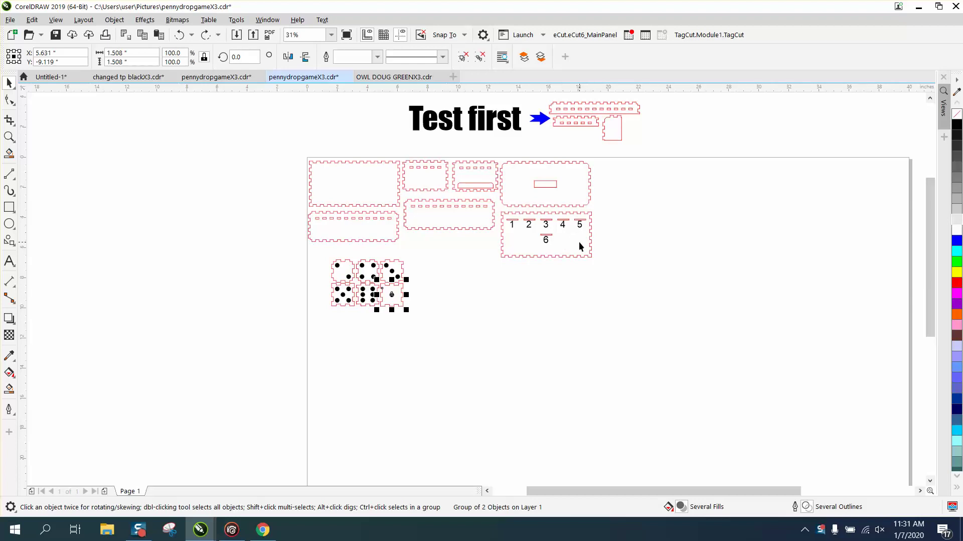
Add a 0.13-inch parallel dimension across the one-pip die's tab edge
{"action": "left_click", "coordinate": [9, 136]}
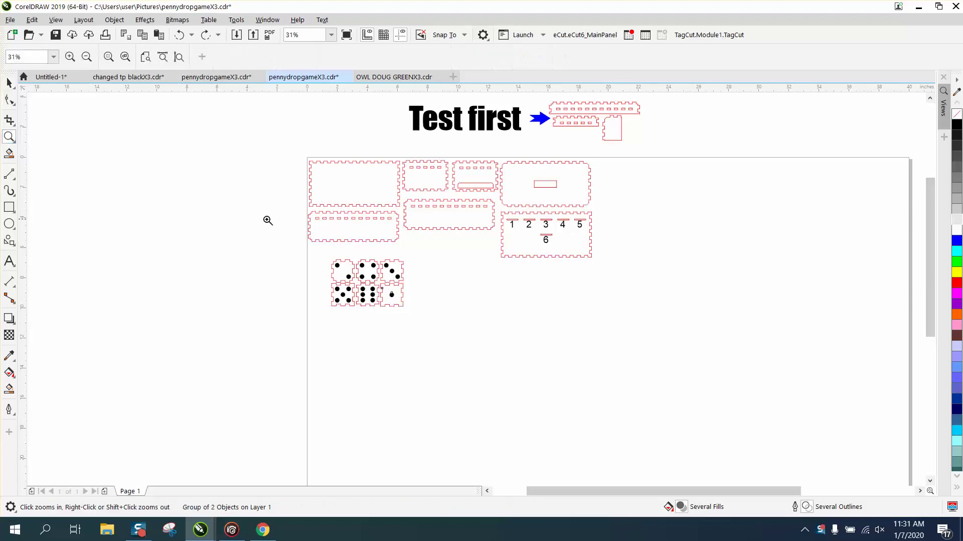
{"action": "left_click_drag", "start_coordinate": [272, 239], "coordinate": [526, 355]}
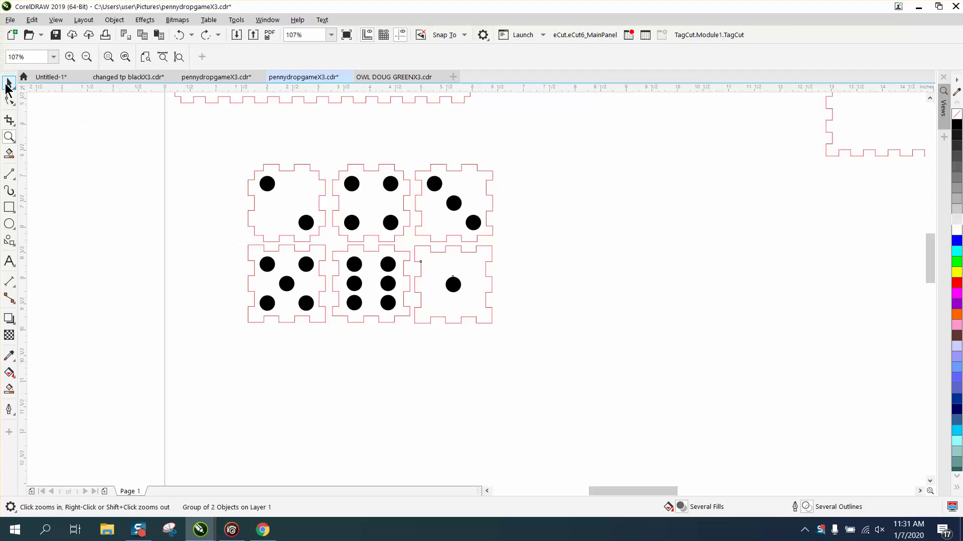
{"action": "left_click", "coordinate": [9, 82]}
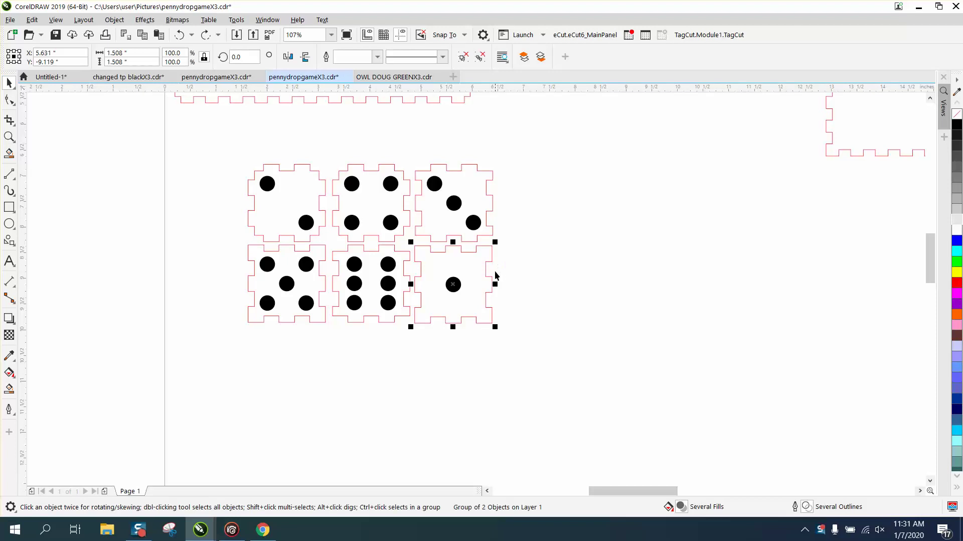
{"action": "left_click", "coordinate": [9, 136]}
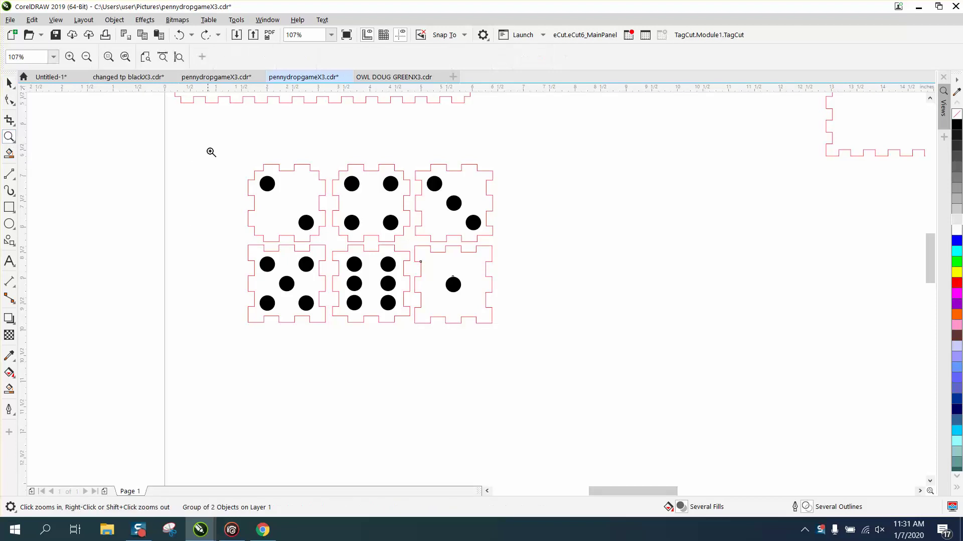
{"action": "left_click_drag", "start_coordinate": [212, 156], "coordinate": [604, 365]}
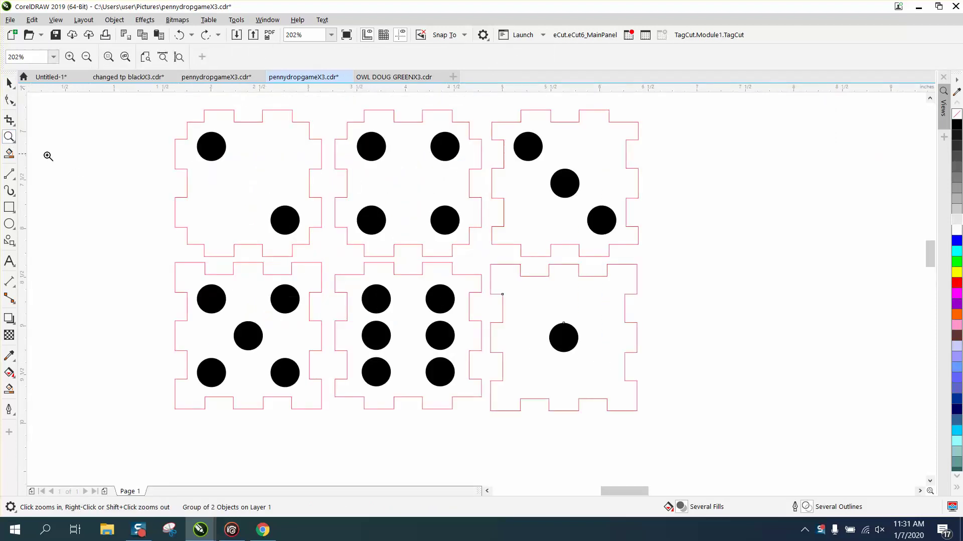
{"action": "left_click", "coordinate": [14, 287]}
{"action": "left_click", "coordinate": [64, 285]}
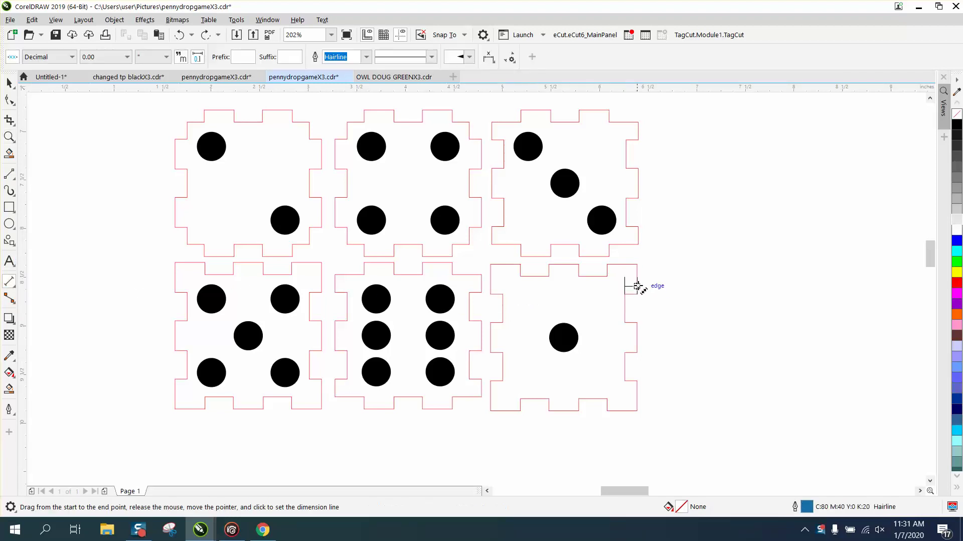
{"action": "left_click_drag", "start_coordinate": [638, 286], "coordinate": [638, 286]}
{"action": "left_click", "coordinate": [683, 277]}
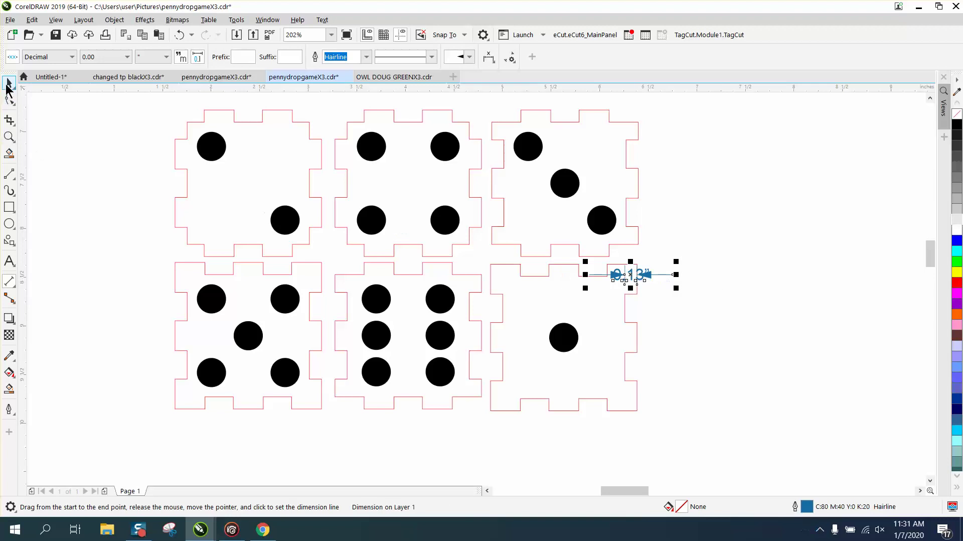
{"action": "left_click", "coordinate": [8, 84]}
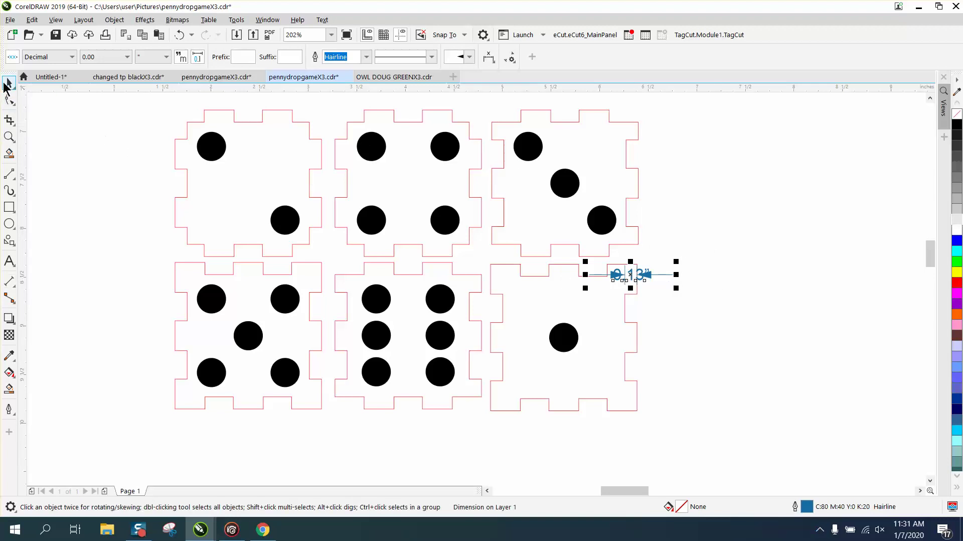
{"action": "left_click", "coordinate": [673, 205]}
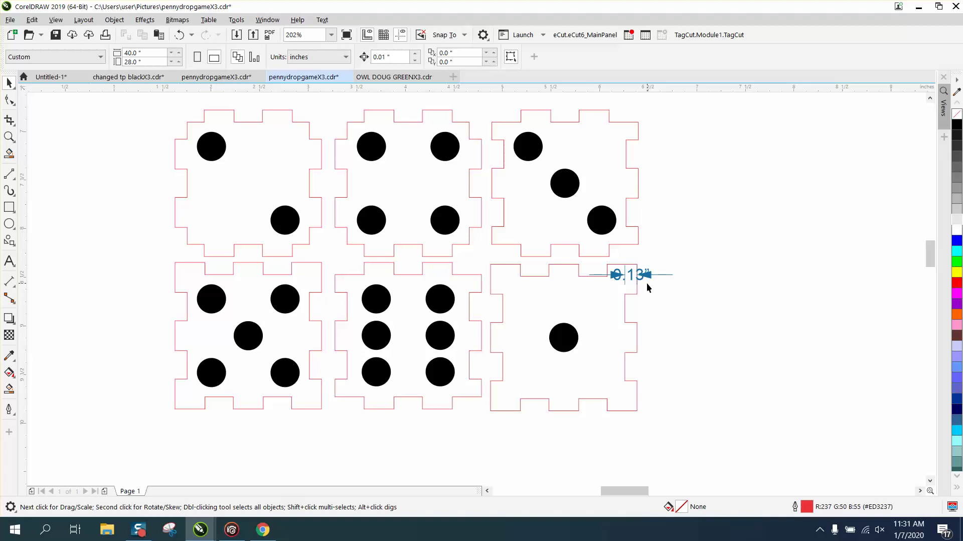
Delete the 0.13-inch dimension from the one-pip die
{"action": "key", "text": "XF86Calculator"}
{"action": "left_click", "coordinate": [807, 35]}
{"action": "left_click", "coordinate": [653, 275]}
{"action": "key", "text": "Delete"}
Scale all six dice tiles to 75%
{"action": "scroll", "coordinate": [602, 236], "scroll_direction": "down", "scroll_amount": 5}
{"action": "left_click_drag", "start_coordinate": [662, 284], "coordinate": [679, 291]}
{"action": "left_click", "coordinate": [174, 52]}
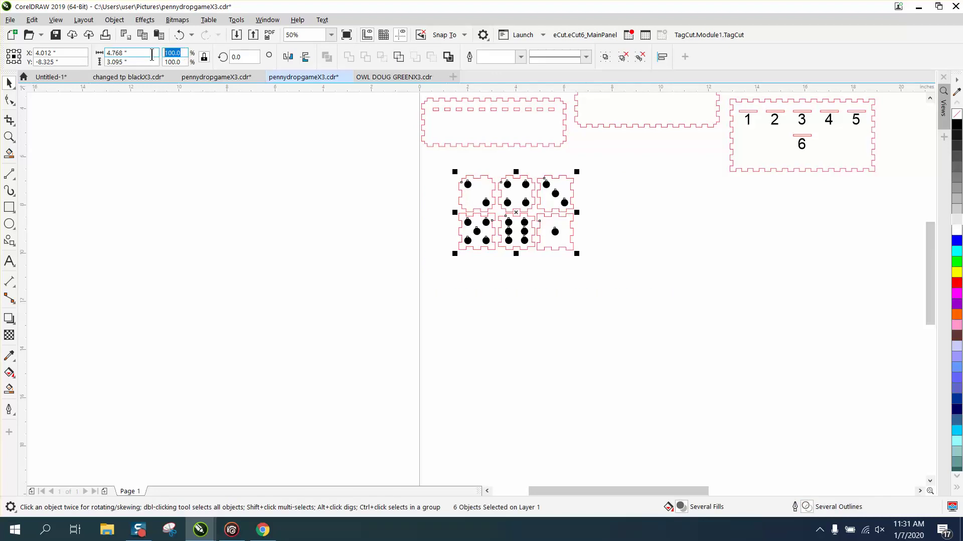
{"action": "type", "text": "75"}
{"action": "key", "text": "Return"}
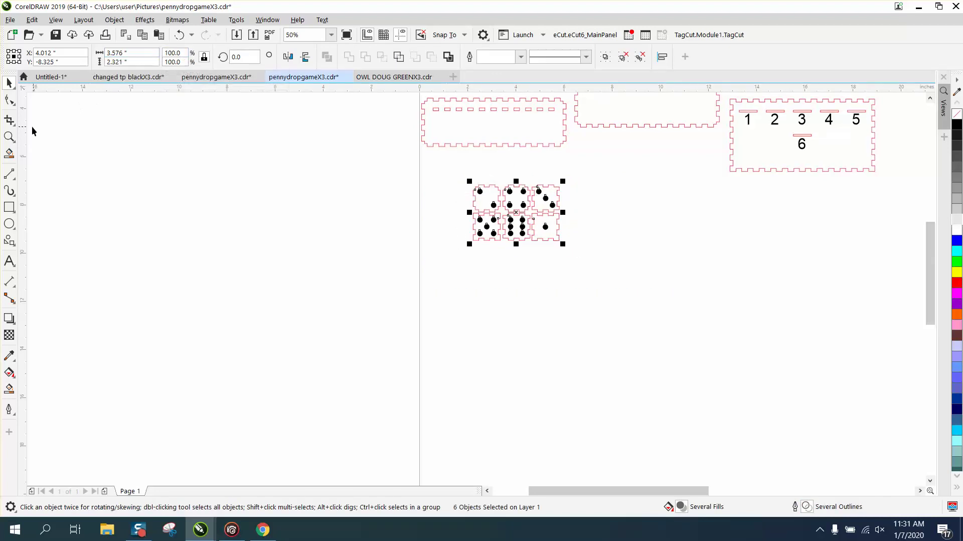
Measure a three-pip die tab at 0.09 inch deep, then delete that dimension
{"action": "left_click", "coordinate": [9, 136]}
{"action": "left_click_drag", "start_coordinate": [464, 176], "coordinate": [638, 272]}
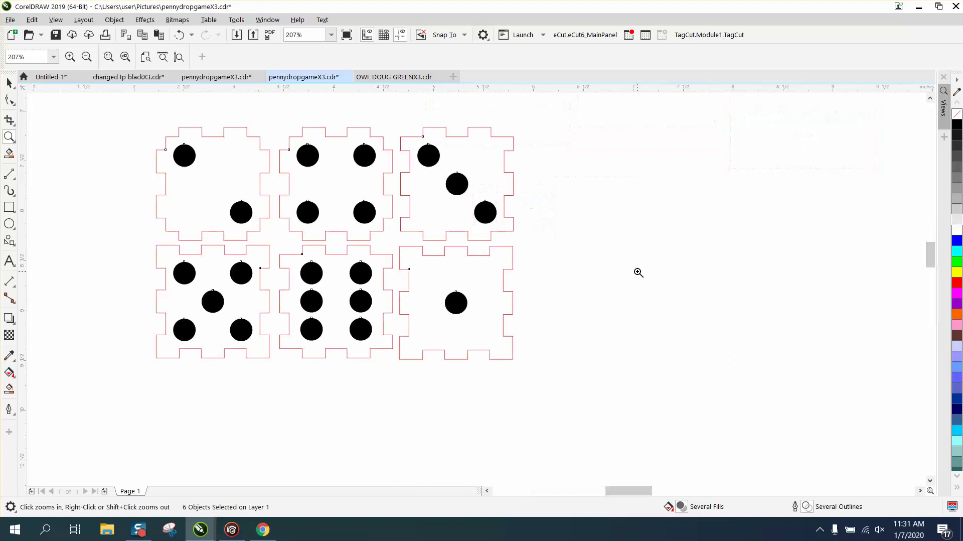
{"action": "left_click_drag", "start_coordinate": [457, 120], "coordinate": [627, 274]}
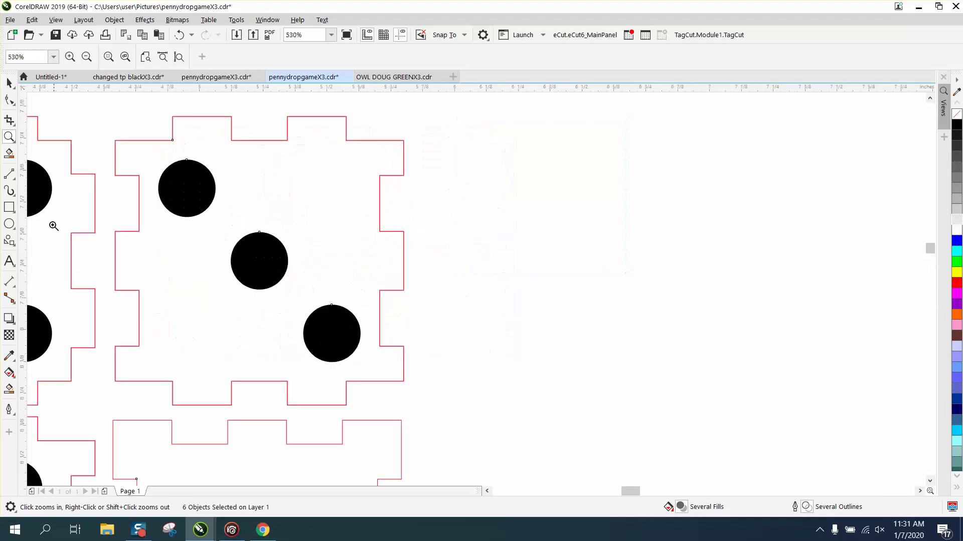
{"action": "left_click", "coordinate": [9, 281]}
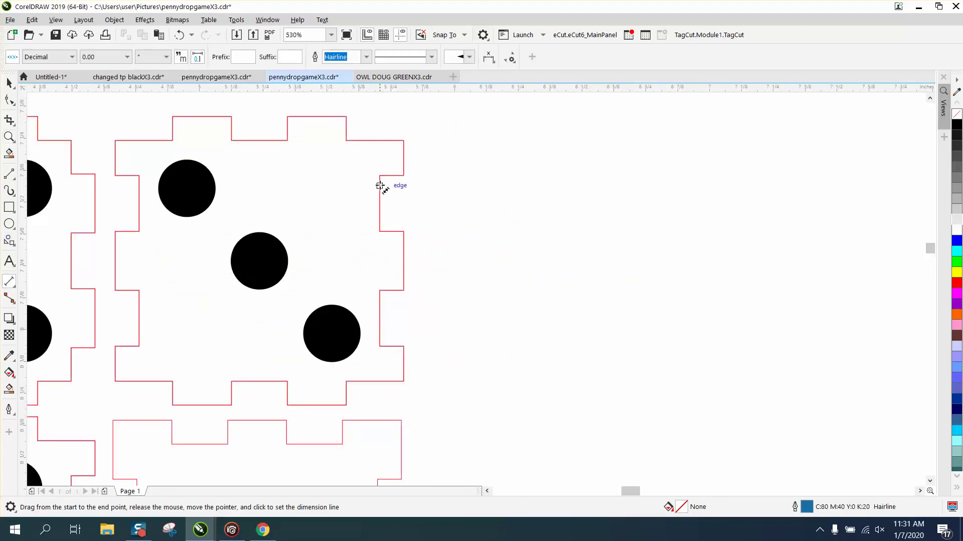
{"action": "left_click_drag", "start_coordinate": [380, 176], "coordinate": [404, 176]}
{"action": "left_click", "coordinate": [409, 189]}
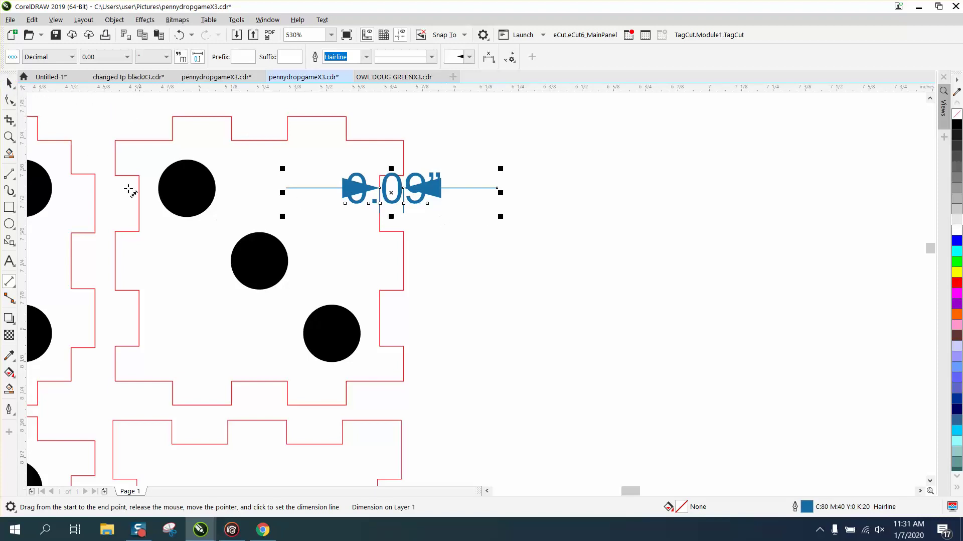
{"action": "left_click", "coordinate": [9, 82]}
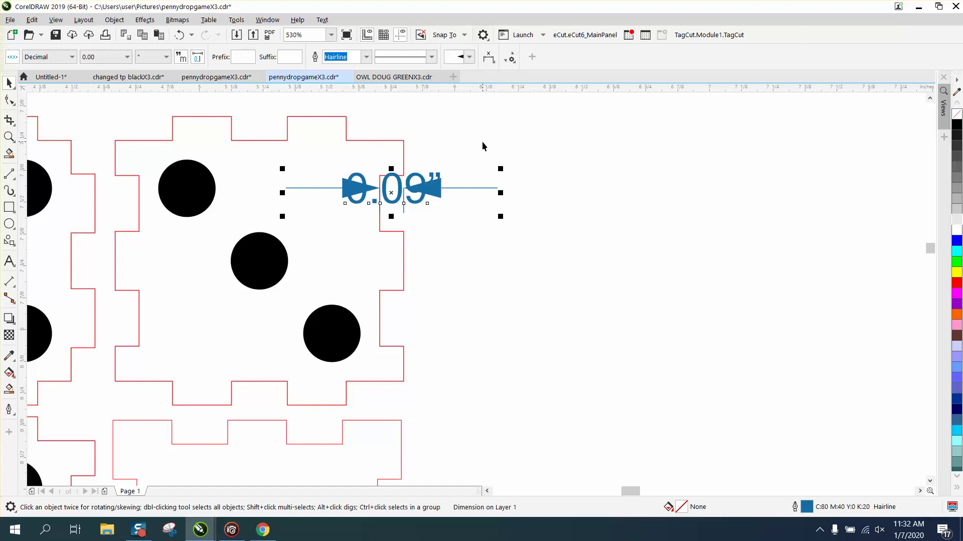
{"action": "key", "text": "Delete"}
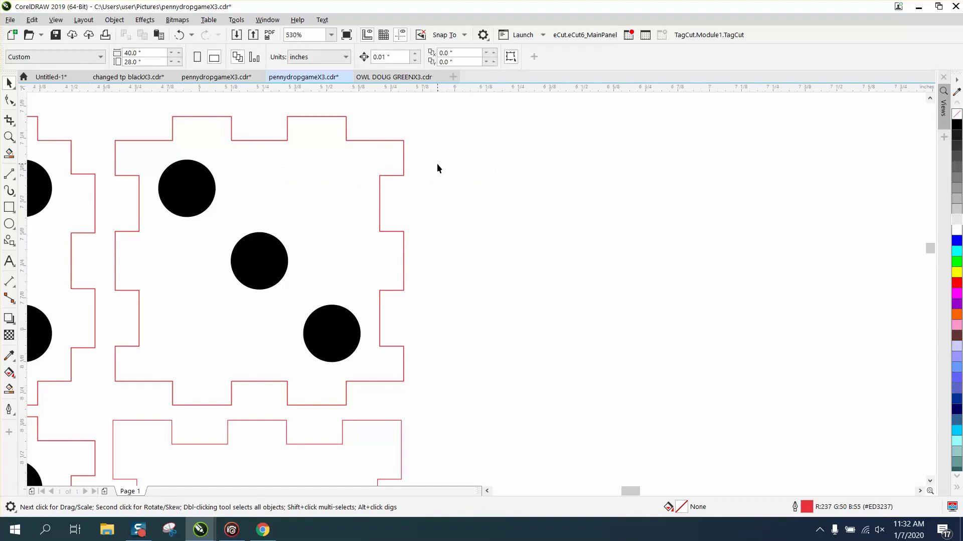
{"action": "scroll", "coordinate": [437, 164], "scroll_direction": "down", "scroll_amount": 2}
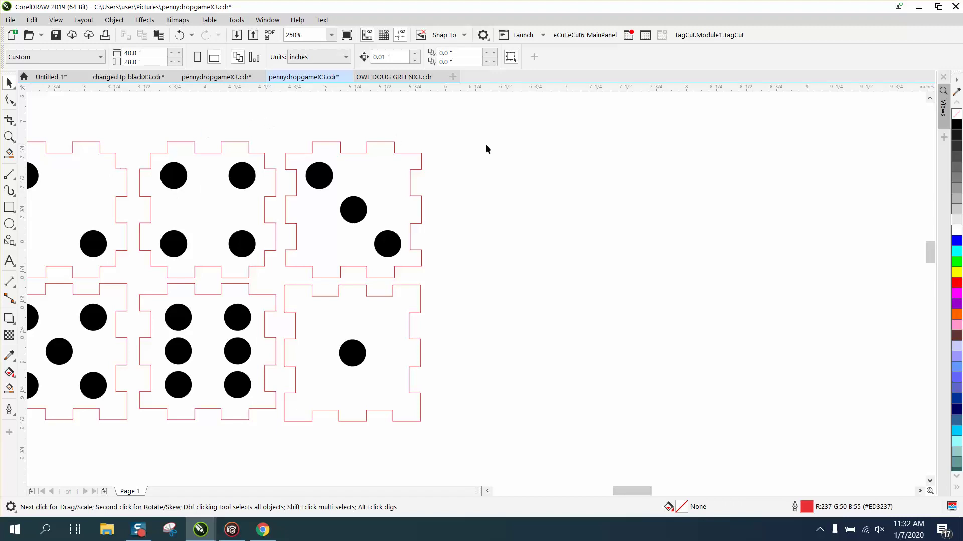
{"action": "key", "text": "XF86Calculator"}
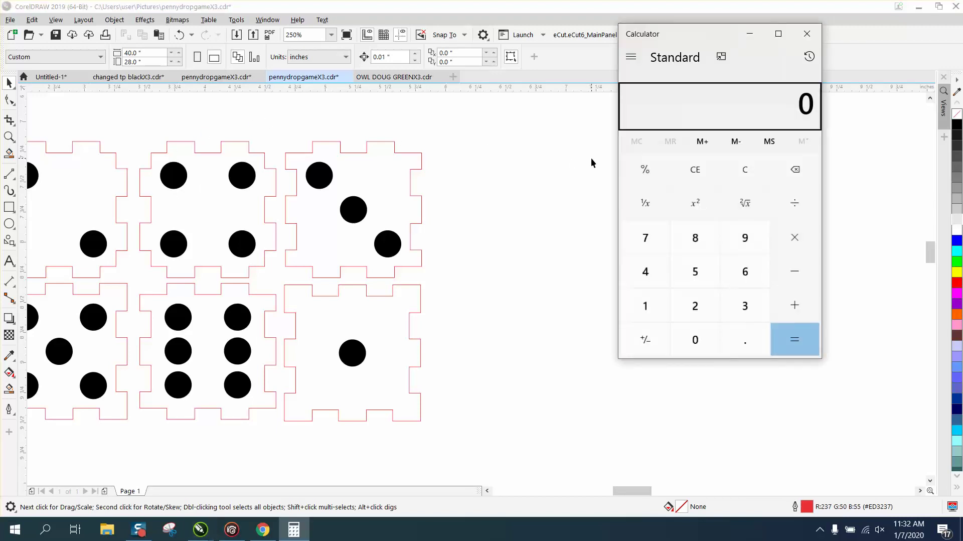
{"action": "type", "text": ".13"}
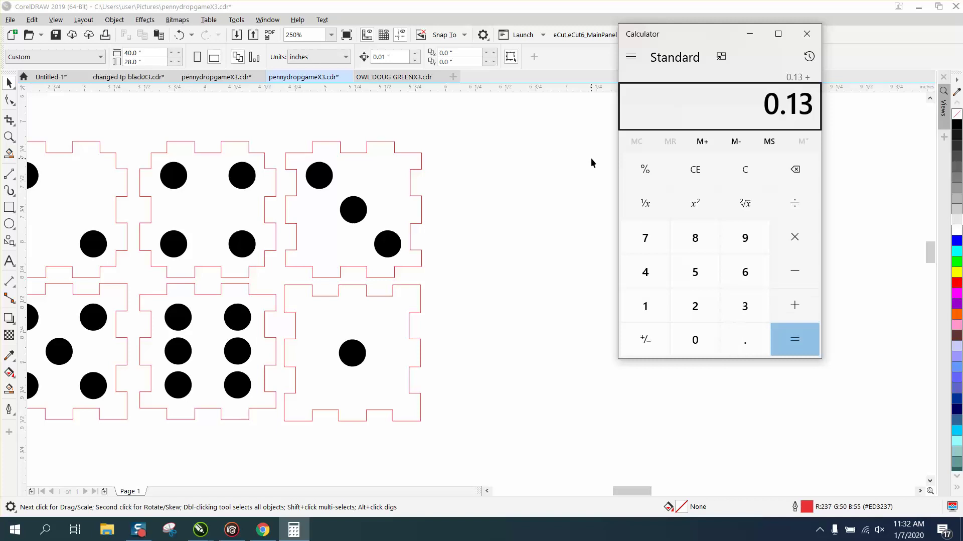
{"action": "key", "text": "minus"}
{"action": "type", "text": ".09"}
{"action": "key", "text": "minus"}
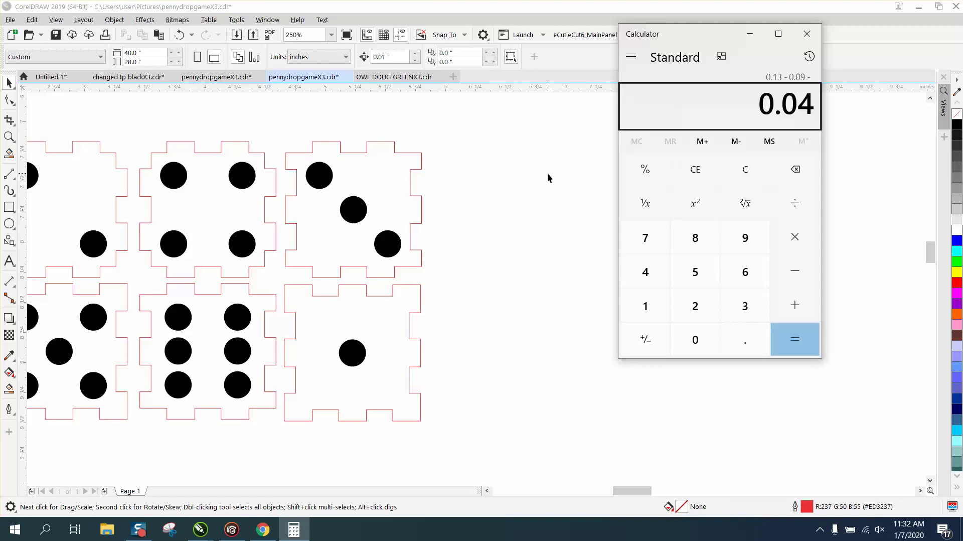
{"action": "left_click", "coordinate": [807, 34]}
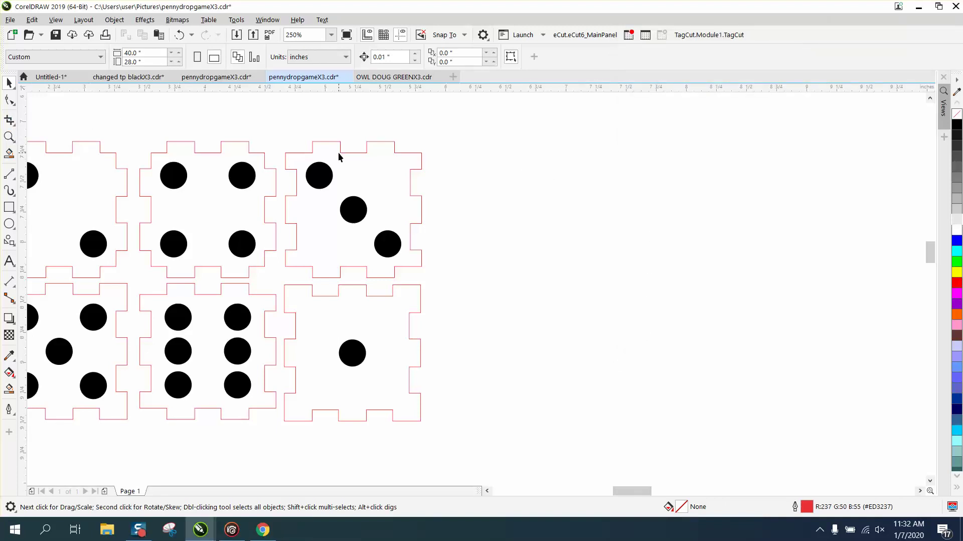
Ungroup the three-pip die into separate pieces
{"action": "left_click", "coordinate": [339, 152]}
{"action": "left_click", "coordinate": [9, 100]}
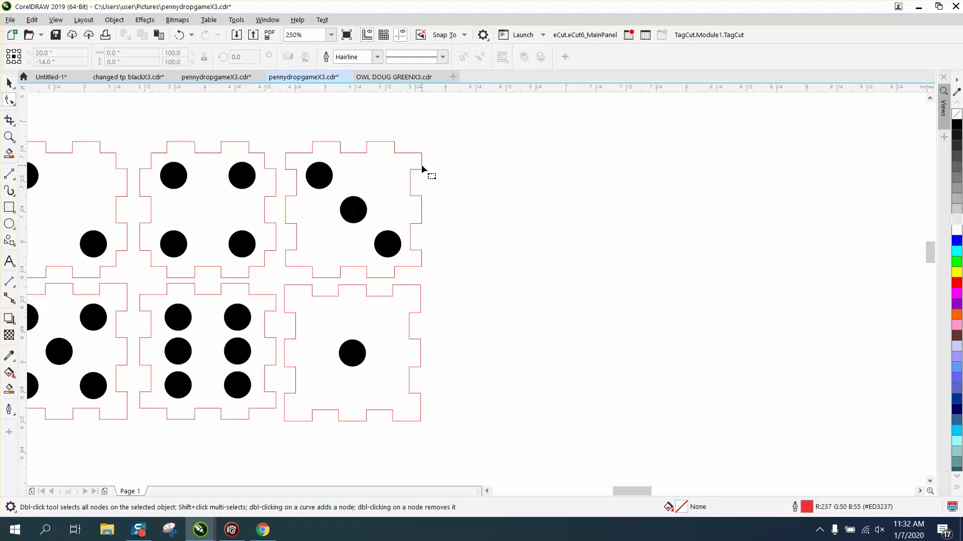
{"action": "left_click", "coordinate": [10, 83]}
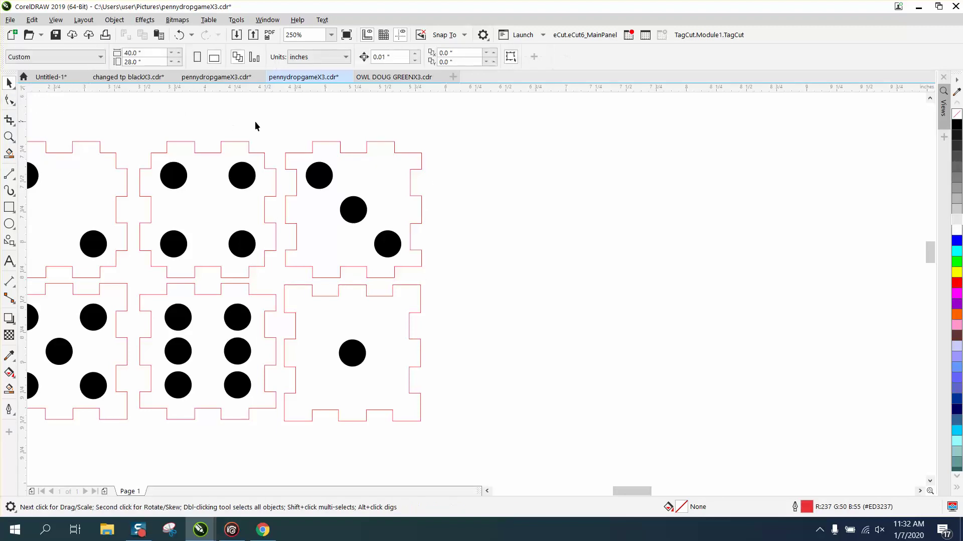
{"action": "left_click_drag", "start_coordinate": [530, 311], "coordinate": [517, 304]}
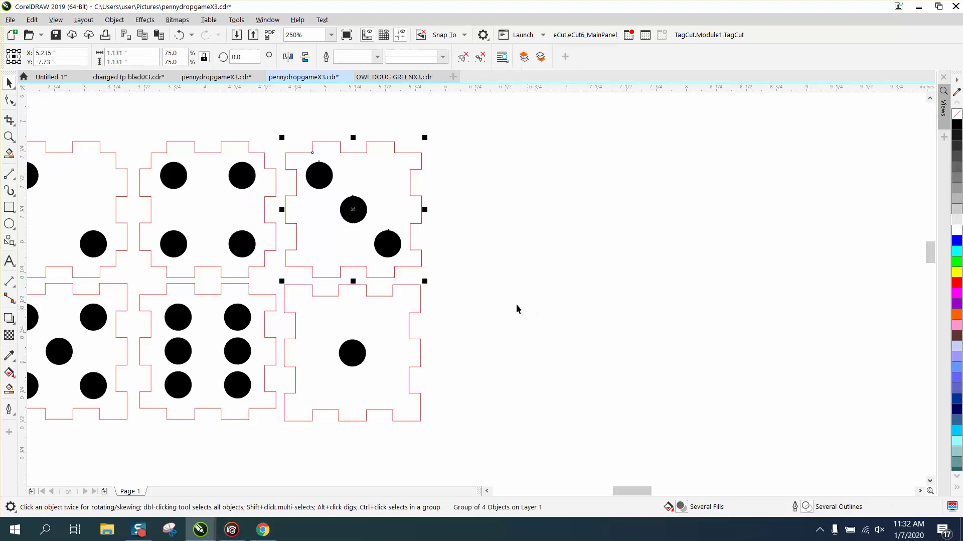
{"action": "left_click", "coordinate": [115, 20]}
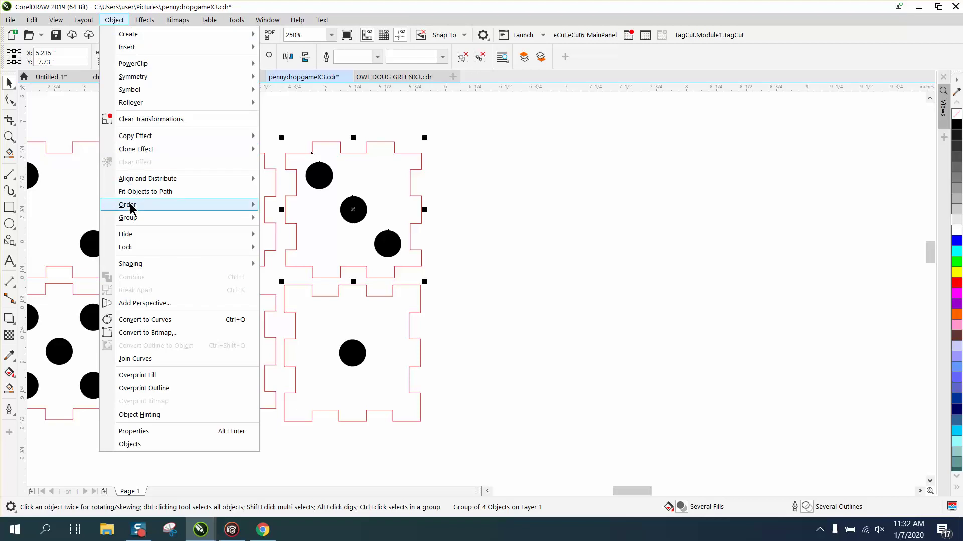
{"action": "mouse_move", "coordinate": [134, 219]}
{"action": "left_click", "coordinate": [282, 233]}
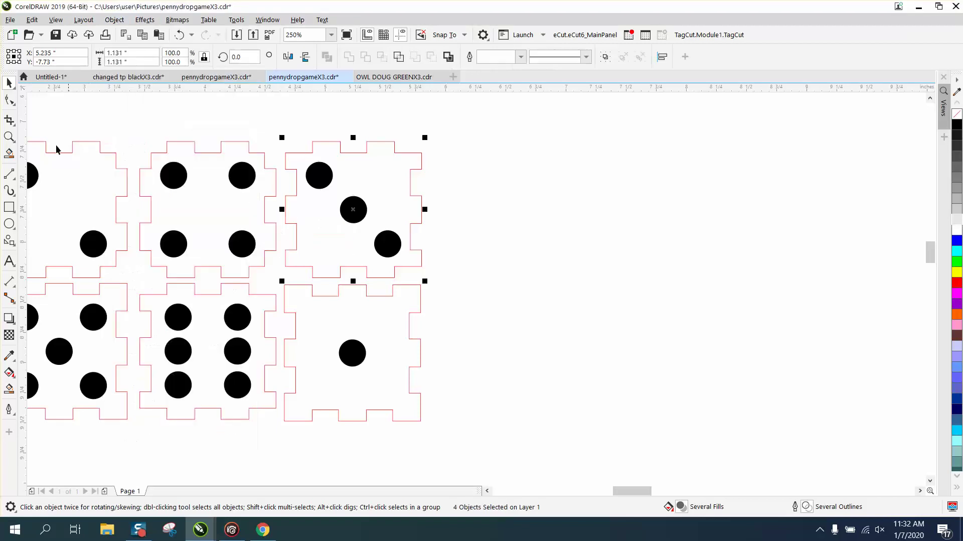
Display the three-pip die outline's nodes for editing
{"action": "left_click", "coordinate": [9, 100]}
{"action": "left_click", "coordinate": [451, 140]}
{"action": "left_click", "coordinate": [426, 166]}
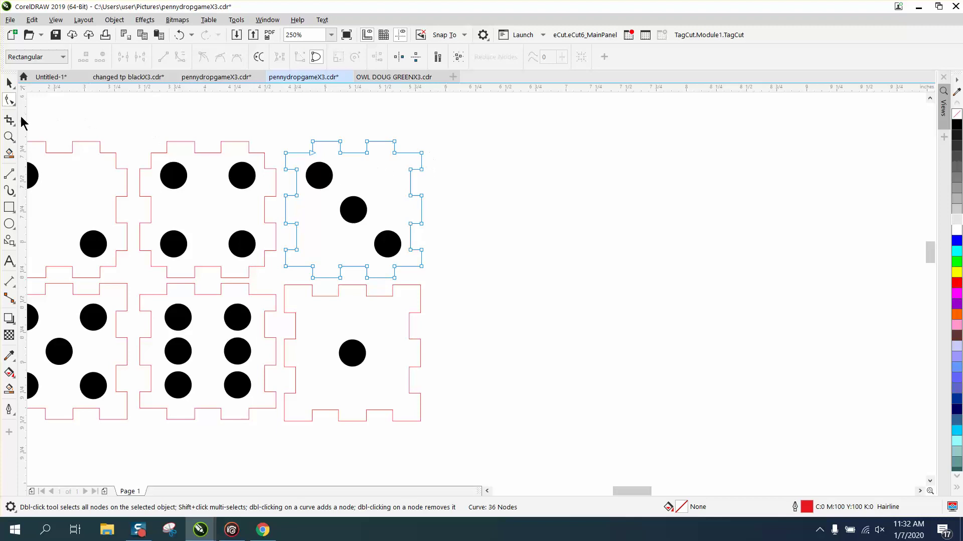
{"action": "left_click", "coordinate": [9, 136]}
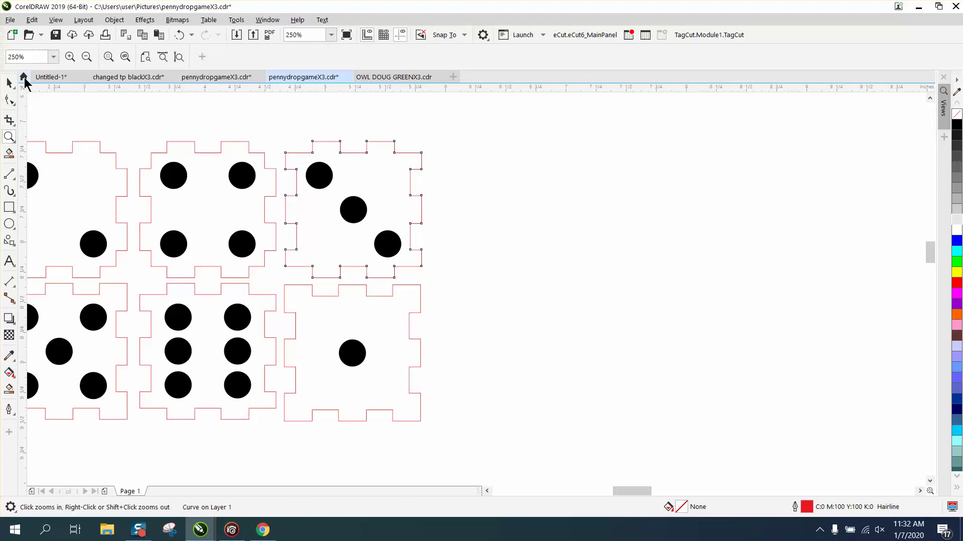
{"action": "left_click", "coordinate": [9, 82]}
Set the nudge distance to 0.04 inch (entered as .045) and reselect the outline's nodes
{"action": "left_click", "coordinate": [352, 105]}
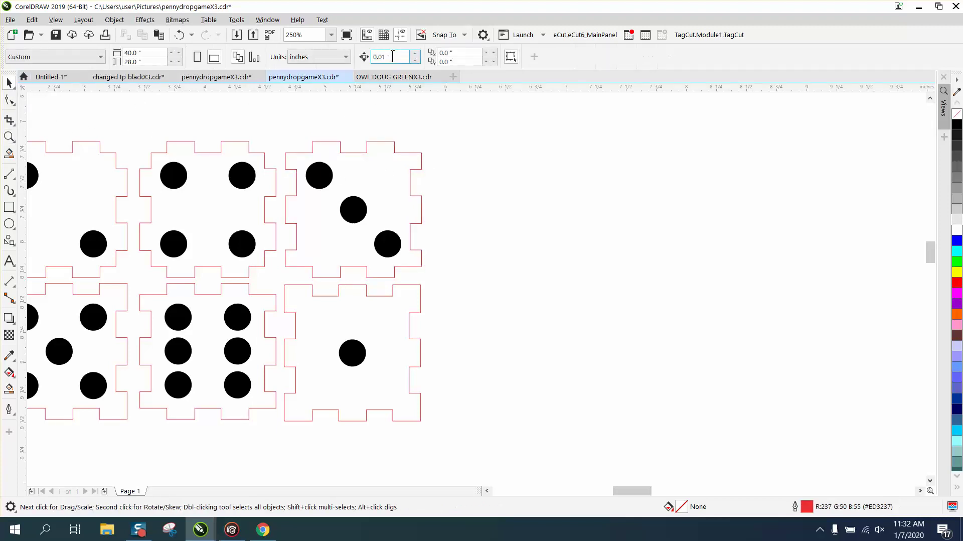
{"action": "double_click", "coordinate": [393, 57]}
{"action": "type", "text": ".045"}
{"action": "key", "text": "Return"}
{"action": "left_click", "coordinate": [10, 100]}
{"action": "left_click", "coordinate": [422, 171]}
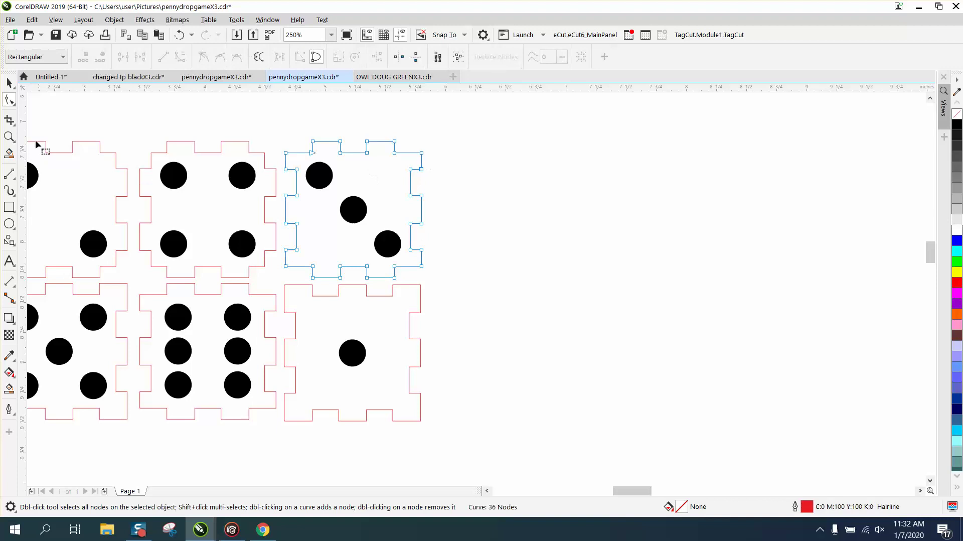
Nudge the three-pip die's upper-right tab nodes outward to the right
{"action": "left_click", "coordinate": [9, 137]}
{"action": "left_click_drag", "start_coordinate": [352, 138], "coordinate": [507, 246]}
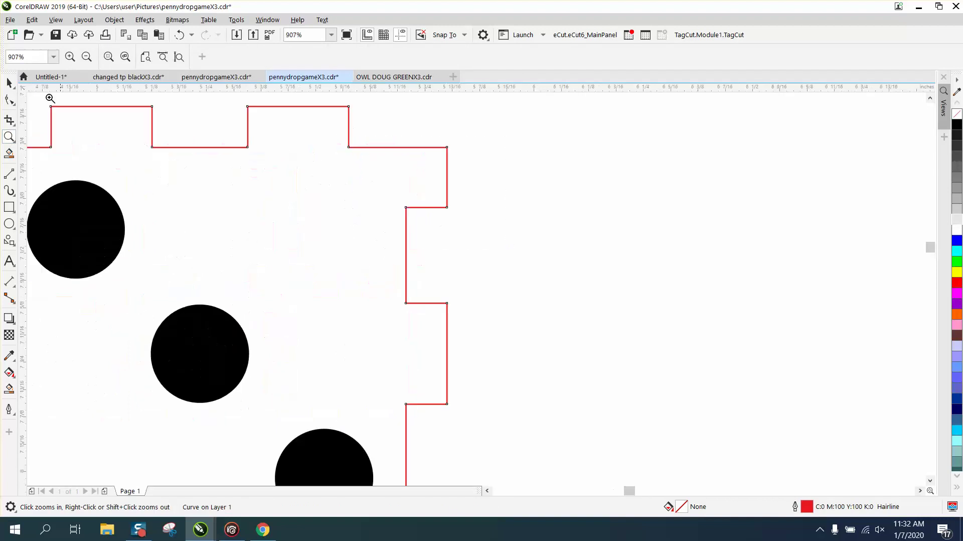
{"action": "left_click", "coordinate": [10, 100]}
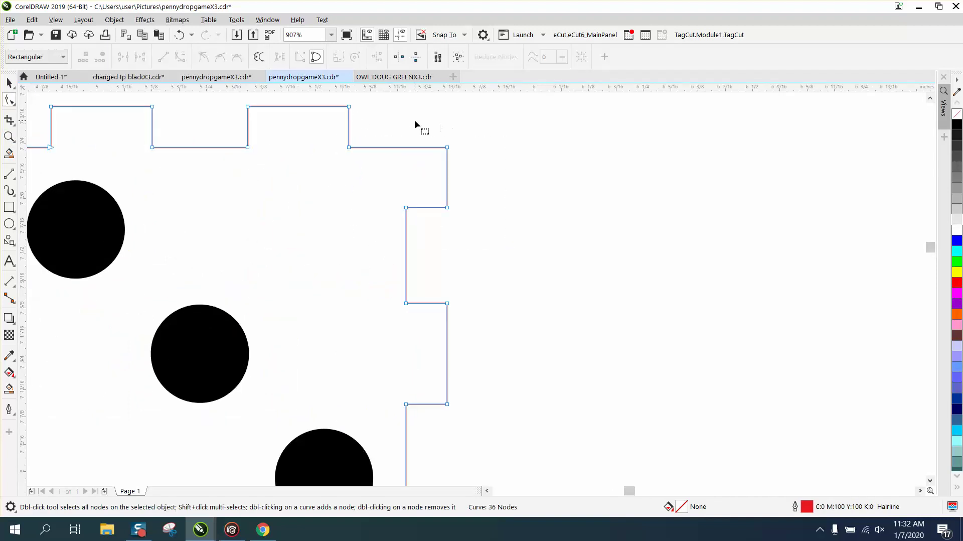
{"action": "left_click_drag", "start_coordinate": [498, 231], "coordinate": [499, 230]}
{"action": "key", "text": "Right"}
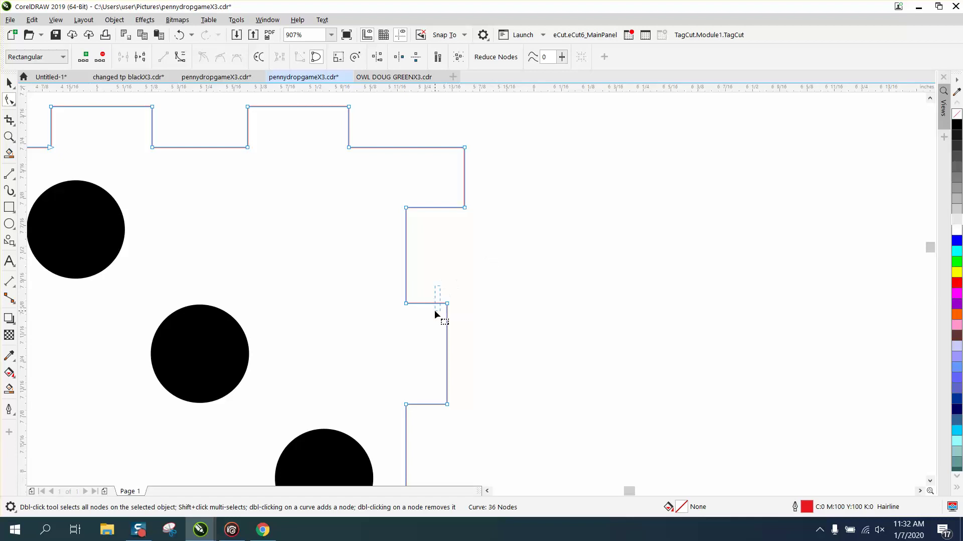
Nudge the lower-right tab and notch nodes outward to the right
{"action": "left_click_drag", "start_coordinate": [441, 286], "coordinate": [452, 371]}
{"action": "left_click_drag", "start_coordinate": [506, 417], "coordinate": [507, 417]}
{"action": "key", "text": "Right"}
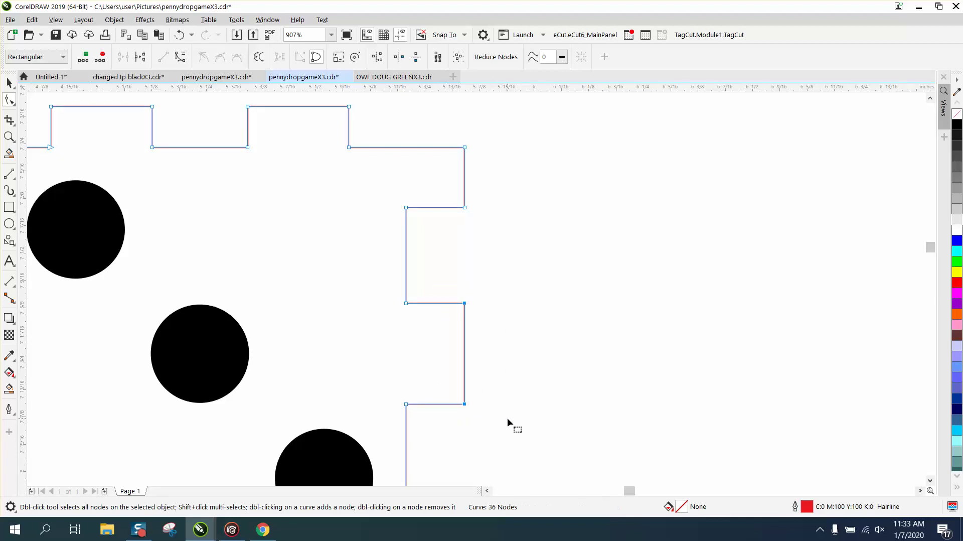
{"action": "scroll", "coordinate": [467, 368], "scroll_direction": "down", "scroll_amount": 5}
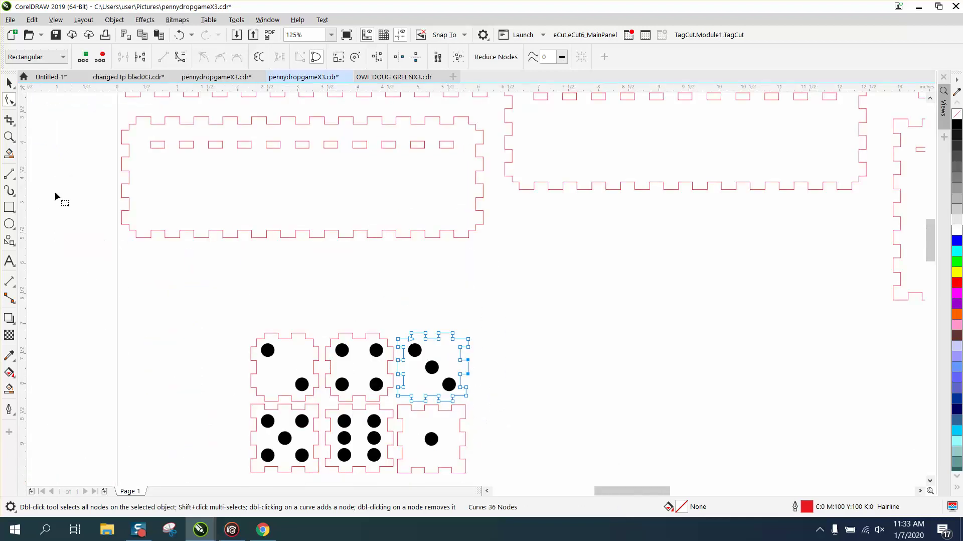
{"action": "left_click", "coordinate": [9, 137]}
{"action": "left_click_drag", "start_coordinate": [430, 314], "coordinate": [571, 443]}
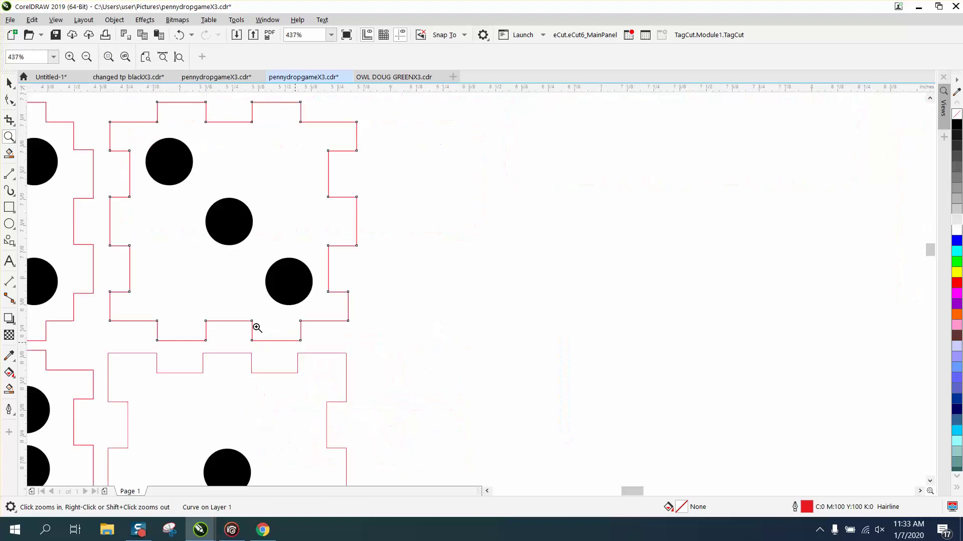
{"action": "left_click", "coordinate": [9, 83]}
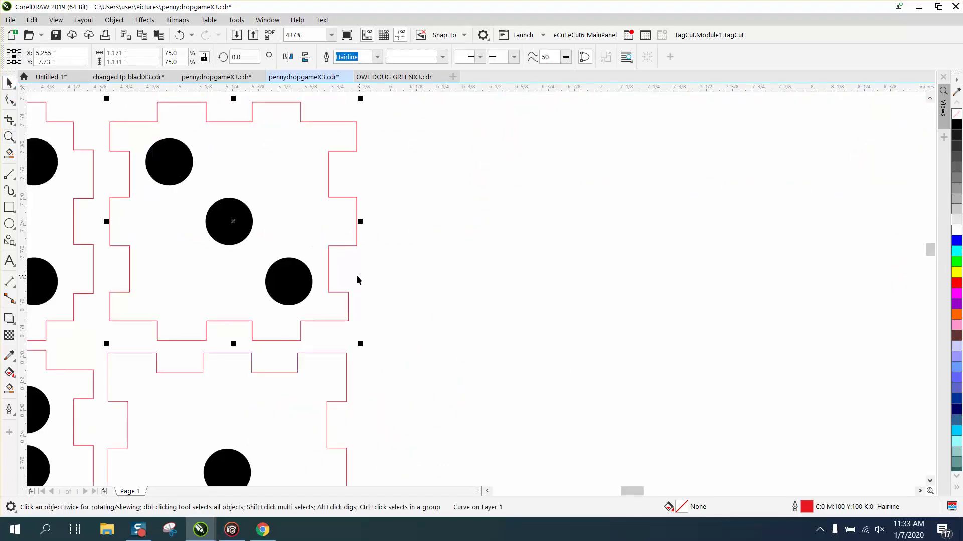
{"action": "left_click", "coordinate": [9, 100]}
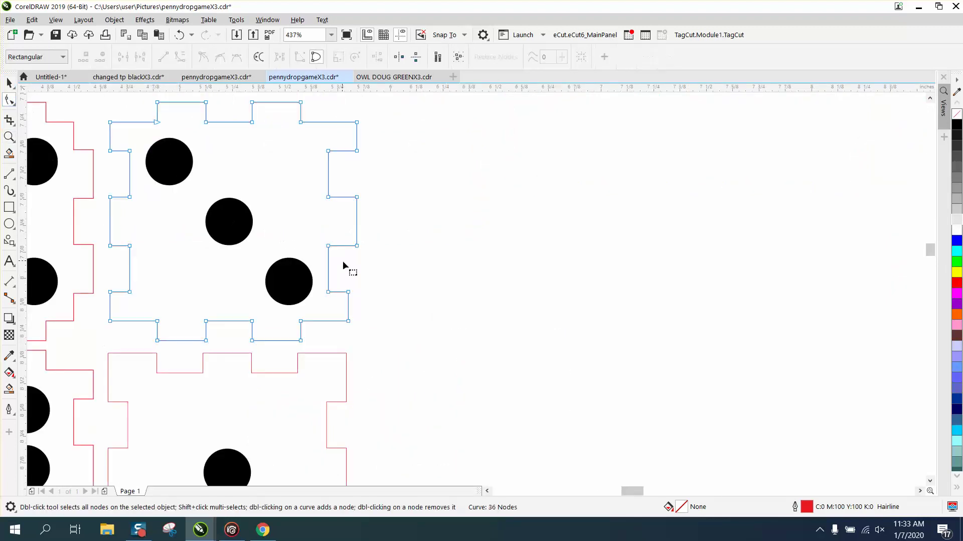
{"action": "left_click", "coordinate": [338, 309]}
{"action": "left_click_drag", "start_coordinate": [341, 281], "coordinate": [362, 331]}
{"action": "key", "text": "Right"}
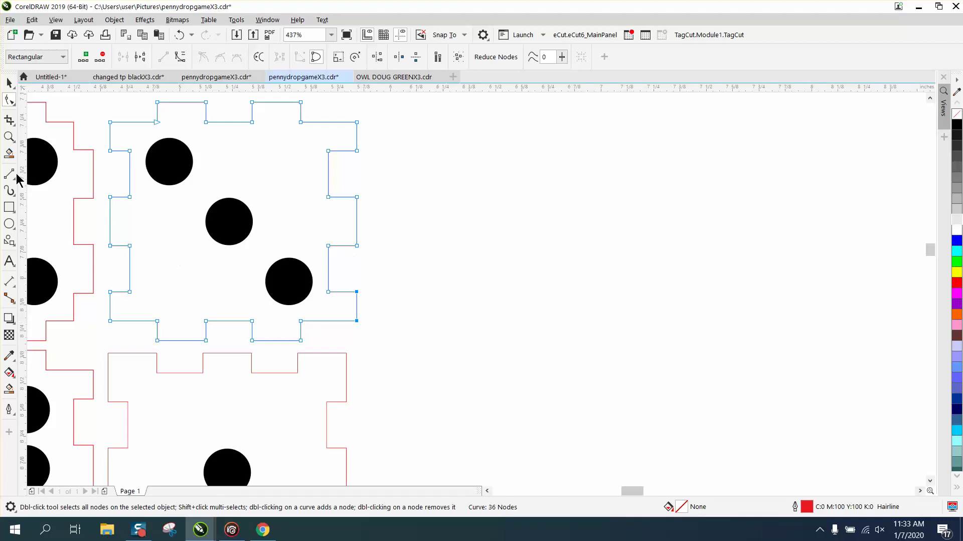
{"action": "left_click", "coordinate": [10, 281]}
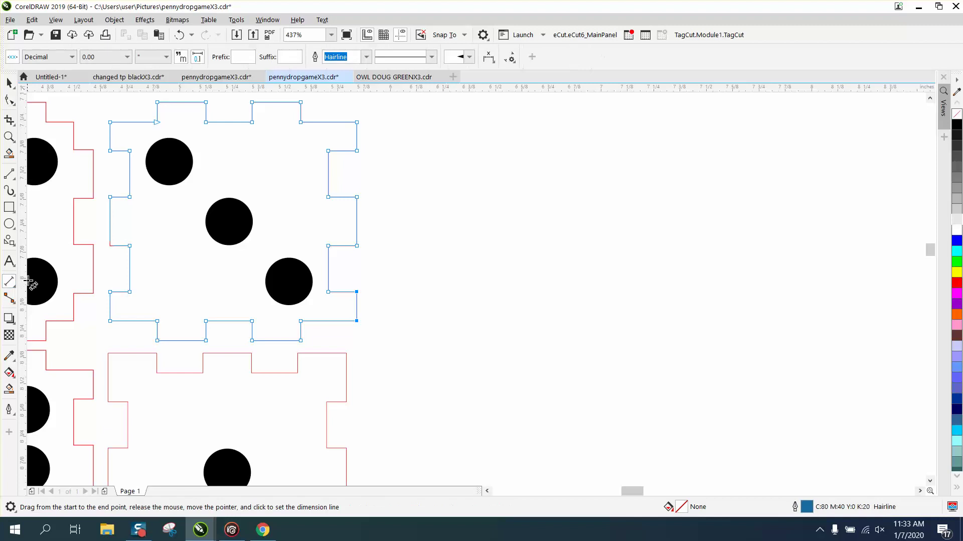
{"action": "left_click", "coordinate": [15, 287]}
{"action": "left_click", "coordinate": [58, 290]}
{"action": "left_click_drag", "start_coordinate": [328, 291], "coordinate": [356, 291]}
{"action": "left_click", "coordinate": [361, 275]}
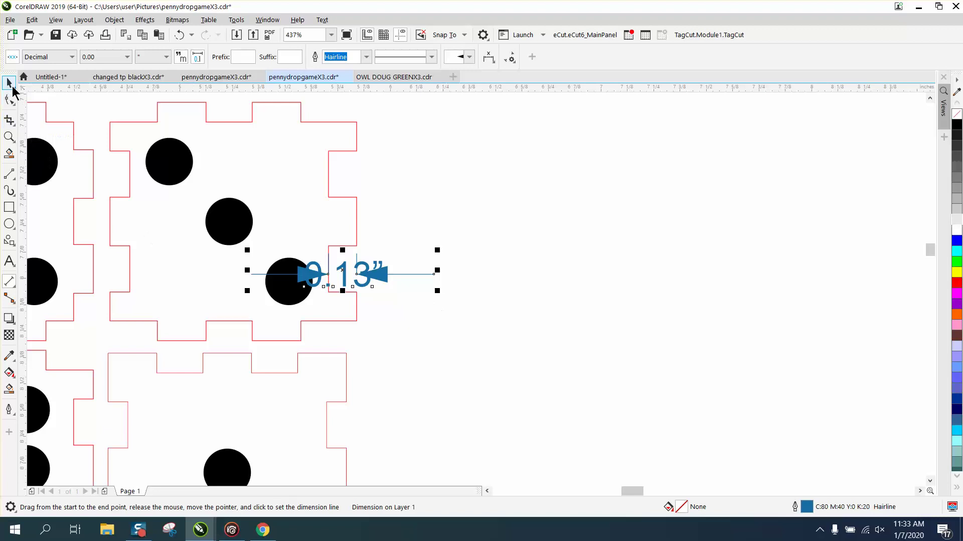
{"action": "left_click", "coordinate": [9, 83]}
{"action": "key", "text": "Delete"}
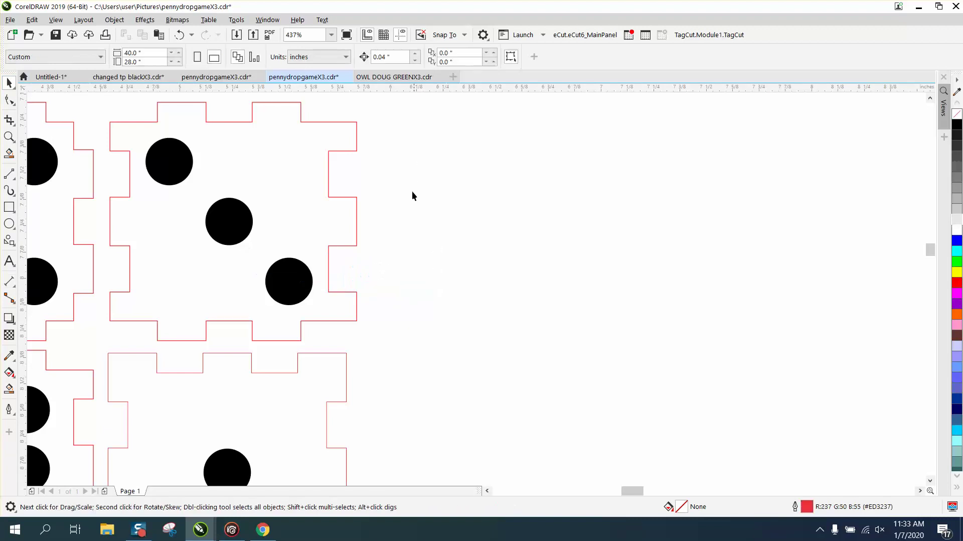
Nudge the three-pip die's top tabs up, left tabs left, and bottom tabs down
{"action": "scroll", "coordinate": [390, 240], "scroll_direction": "down", "scroll_amount": 3}
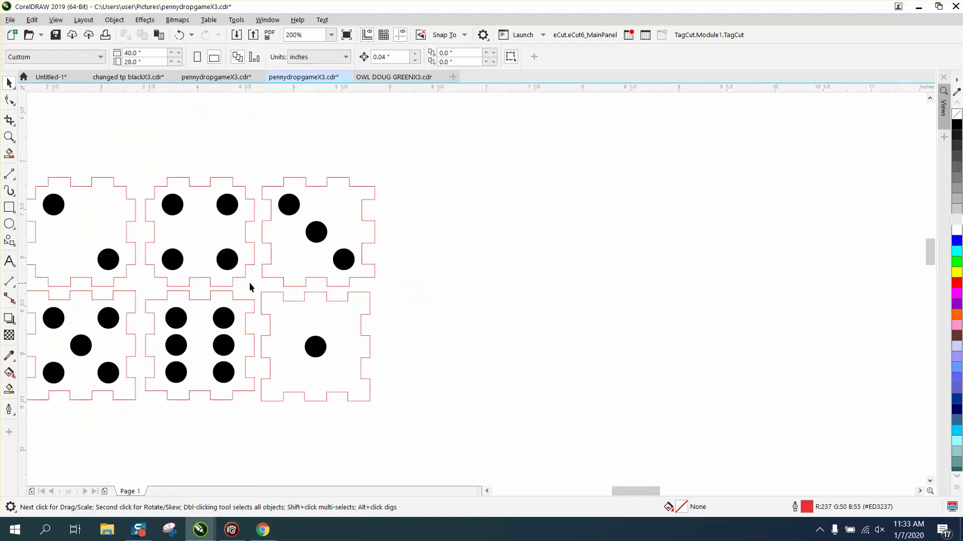
{"action": "left_click", "coordinate": [10, 137]}
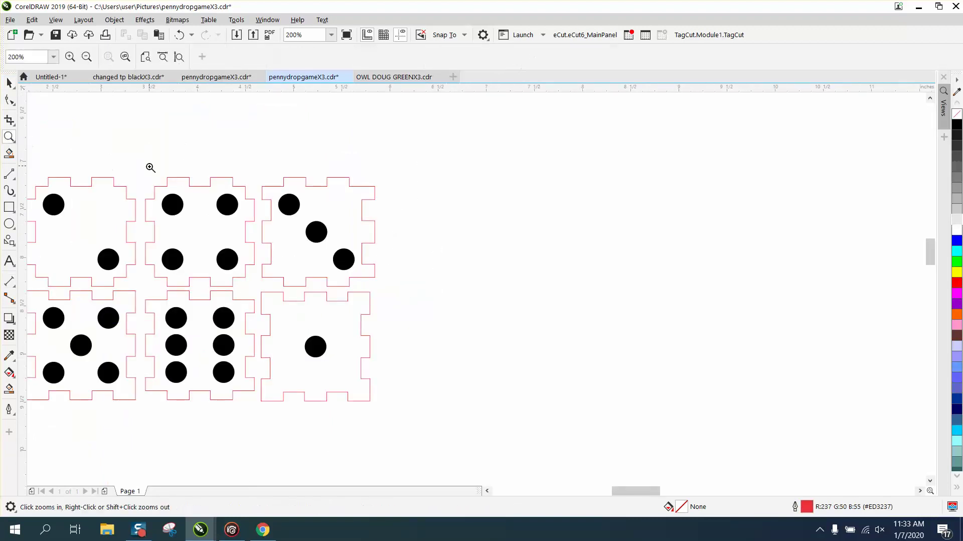
{"action": "left_click_drag", "start_coordinate": [160, 166], "coordinate": [552, 379]}
{"action": "left_click", "coordinate": [9, 100]}
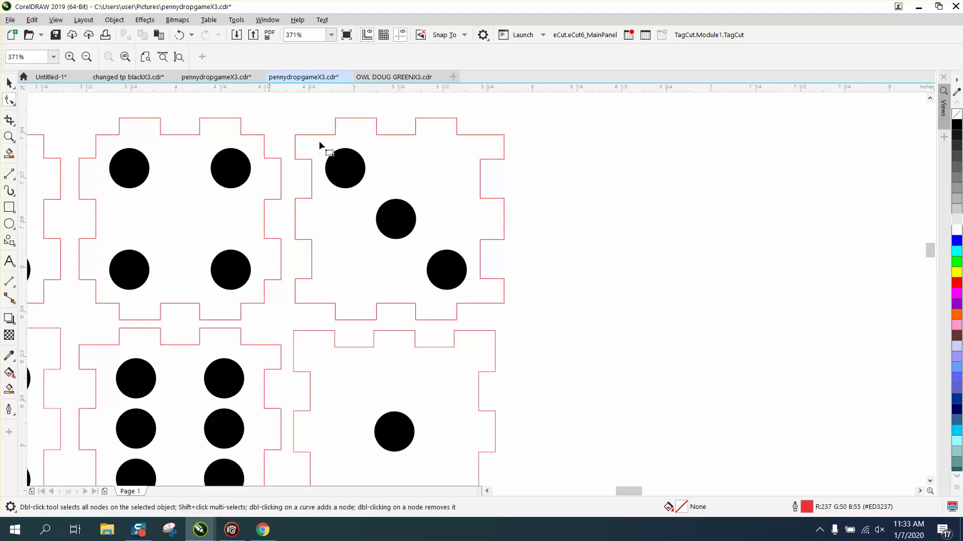
{"action": "left_click", "coordinate": [370, 119]}
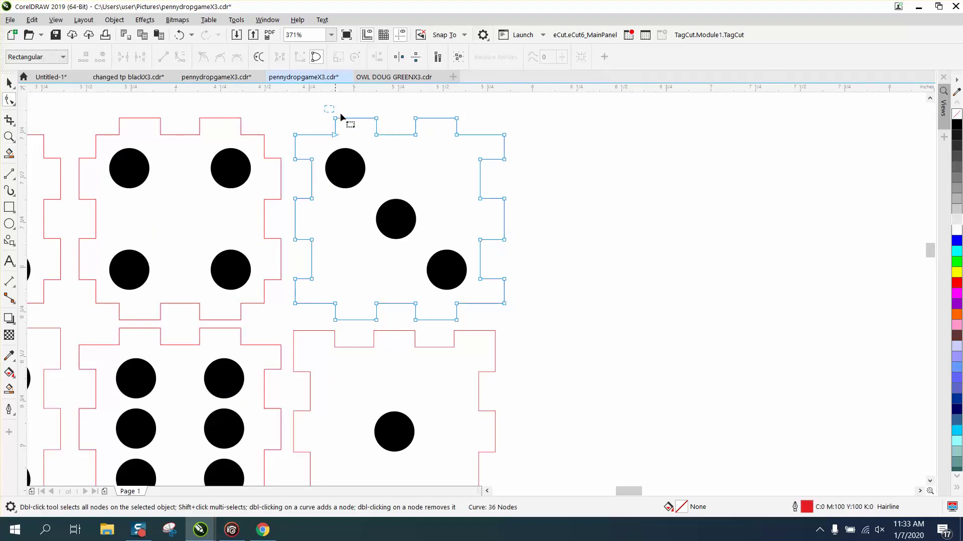
{"action": "left_click_drag", "start_coordinate": [340, 118], "coordinate": [474, 129]}
{"action": "key", "text": "Up"}
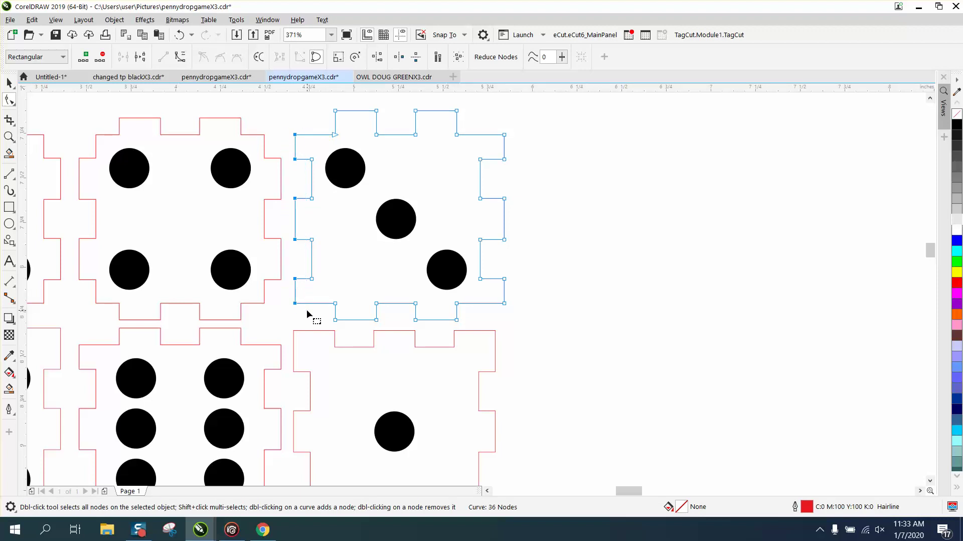
{"action": "key", "text": "Left"}
{"action": "left_click_drag", "start_coordinate": [480, 312], "coordinate": [322, 323]}
{"action": "key", "text": "Down"}
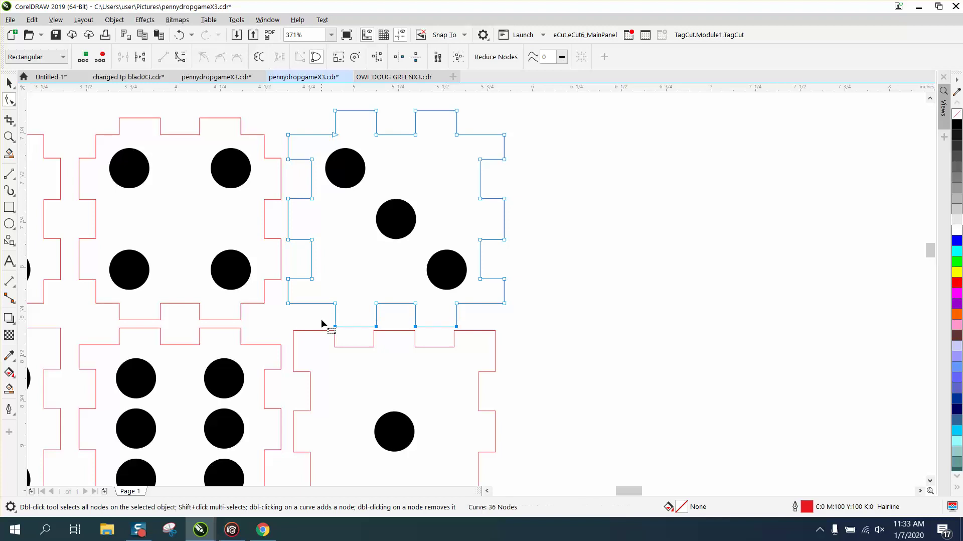
Spread the tiles apart: one-pip right, six-pip down-right, five-pip down
{"action": "left_click", "coordinate": [9, 83]}
{"action": "scroll", "coordinate": [318, 278], "scroll_direction": "down", "scroll_amount": 2}
{"action": "left_click_drag", "start_coordinate": [360, 360], "coordinate": [538, 363]}
{"action": "left_click_drag", "start_coordinate": [273, 351], "coordinate": [316, 399]}
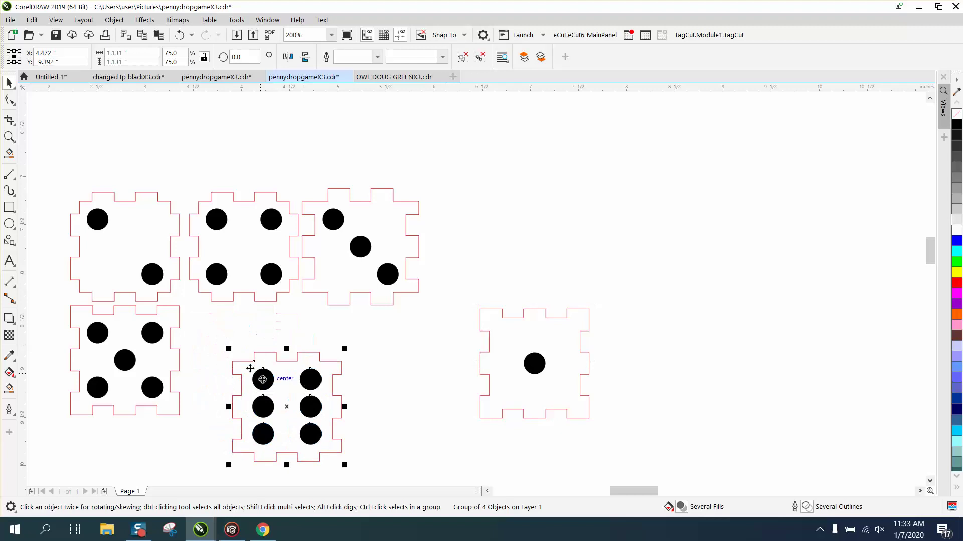
{"action": "left_click_drag", "start_coordinate": [152, 339], "coordinate": [152, 378]}
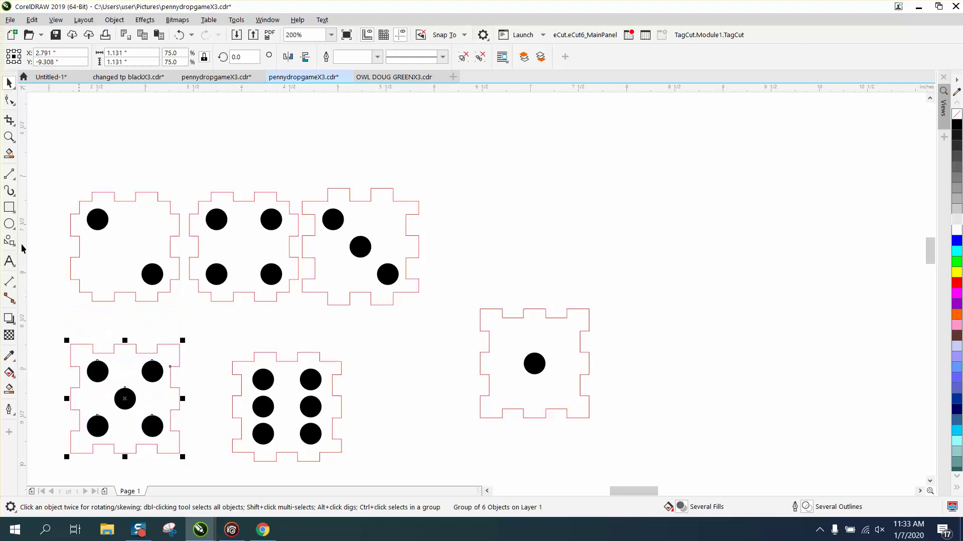
{"action": "left_click", "coordinate": [9, 137]}
{"action": "left_click_drag", "start_coordinate": [481, 304], "coordinate": [652, 408]}
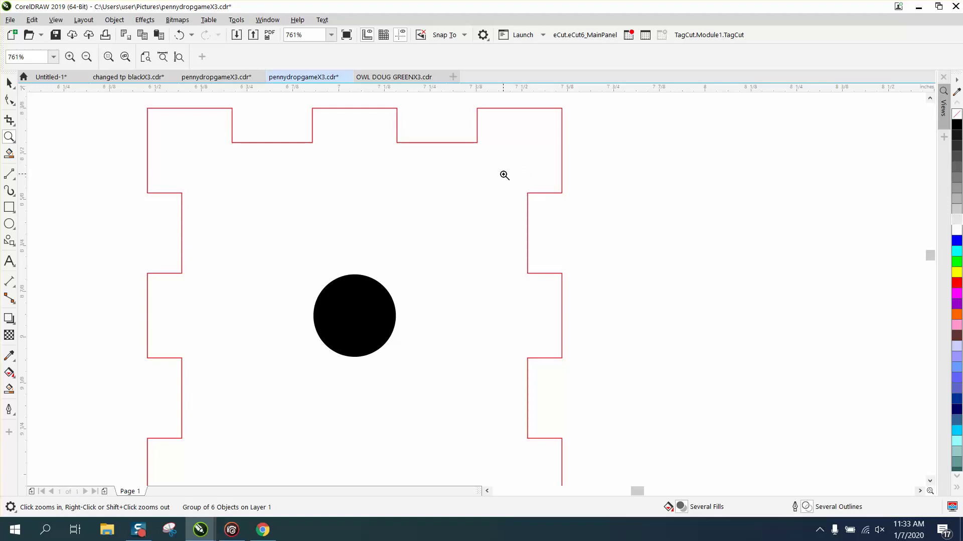
Ungroup the one-pip tile's outline from its dot
{"action": "scroll", "coordinate": [504, 174], "scroll_direction": "down", "scroll_amount": 2}
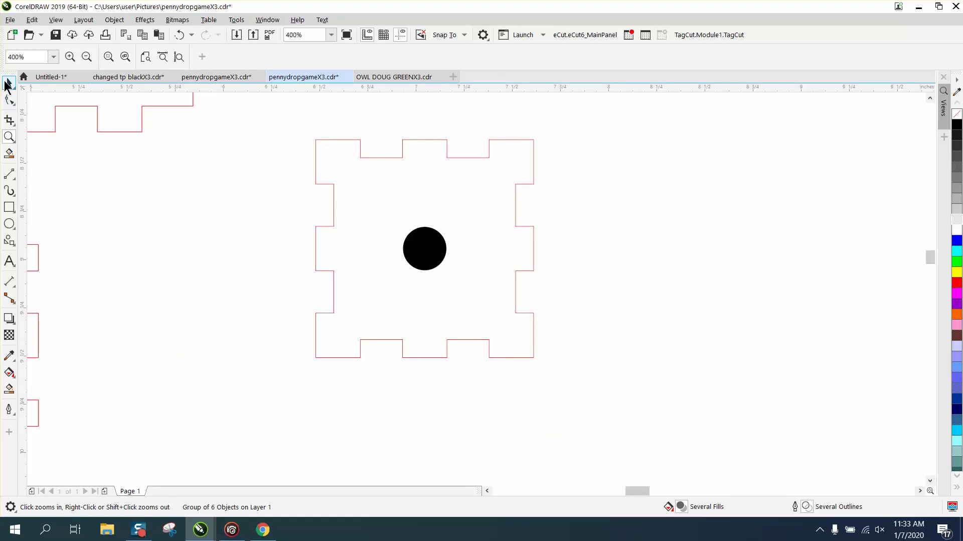
{"action": "left_click", "coordinate": [7, 83]}
{"action": "left_click", "coordinate": [340, 140]}
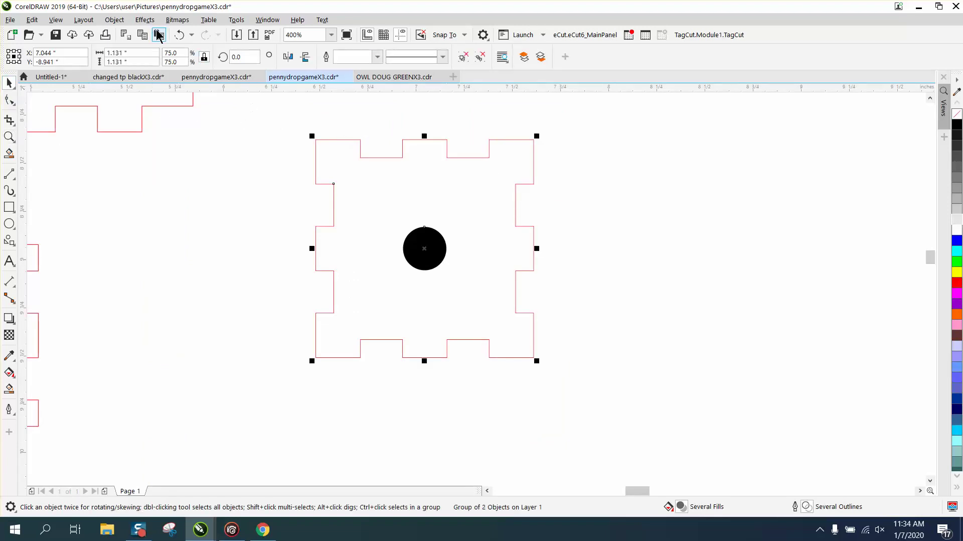
{"action": "left_click", "coordinate": [143, 20]}
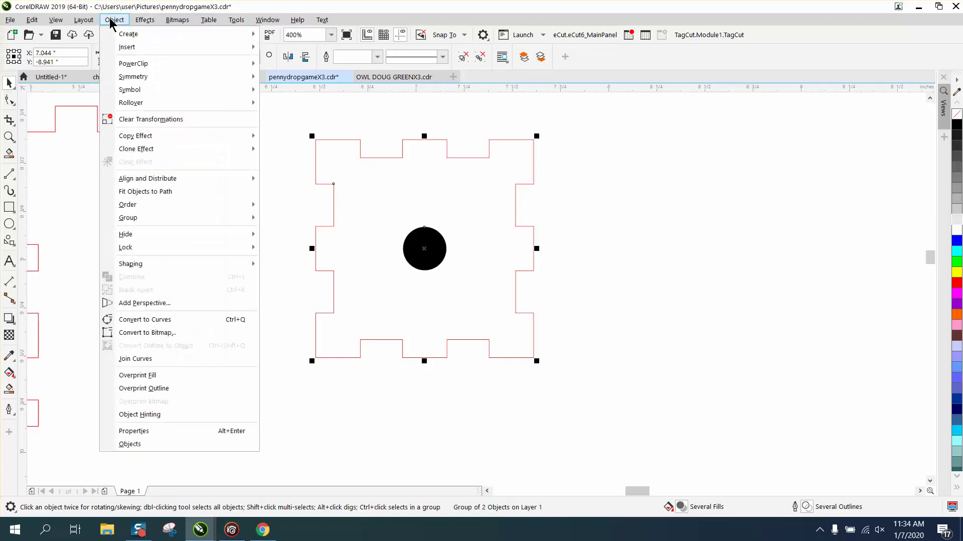
{"action": "mouse_move", "coordinate": [143, 219]}
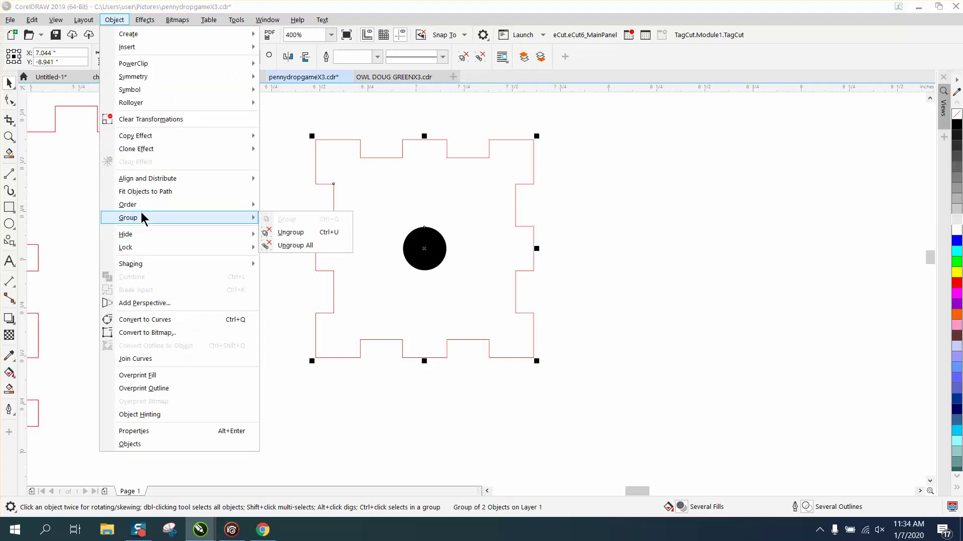
{"action": "left_click", "coordinate": [291, 232]}
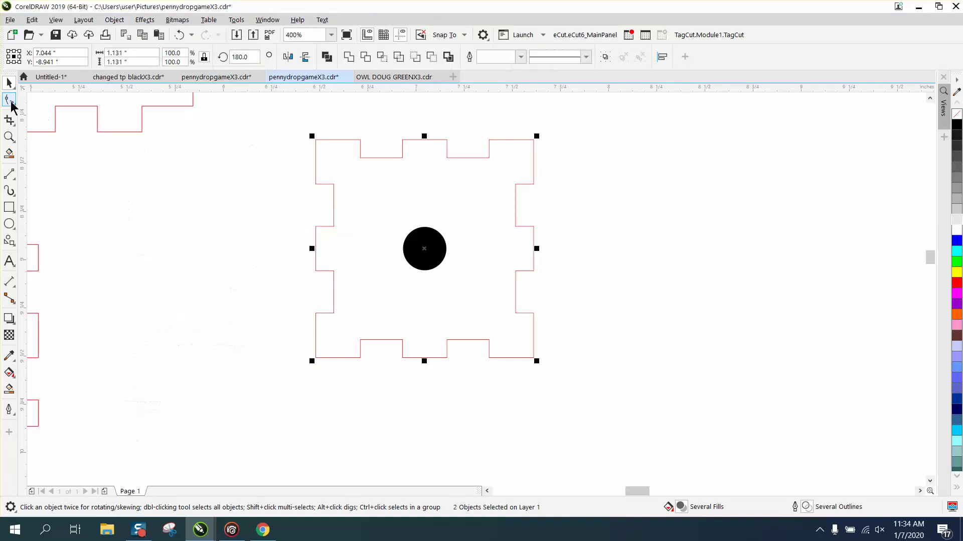
Nudge the one-pip outline's top-edge nodes up and left-edge nodes outward
{"action": "left_click", "coordinate": [10, 100]}
{"action": "left_click", "coordinate": [255, 107]}
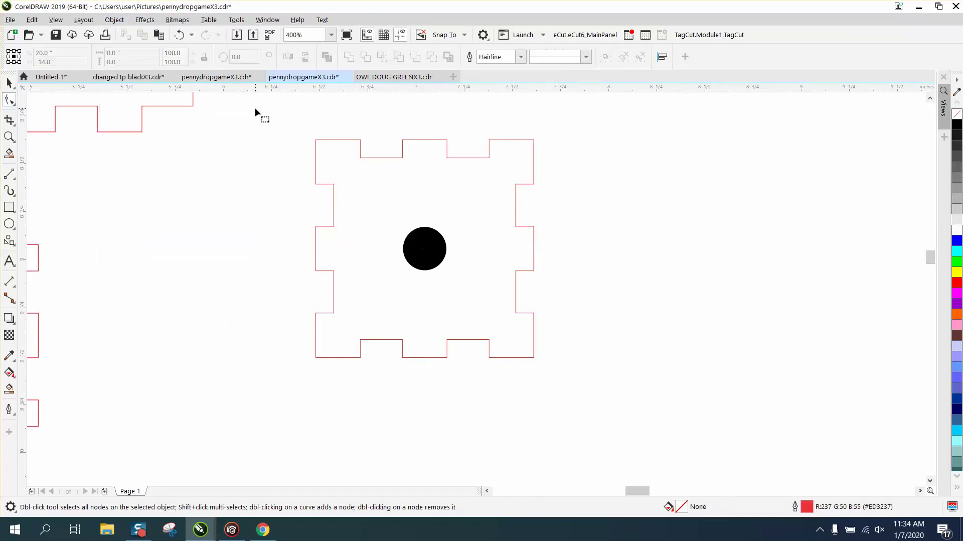
{"action": "left_click", "coordinate": [402, 146]}
{"action": "left_click_drag", "start_coordinate": [334, 142], "coordinate": [556, 147]}
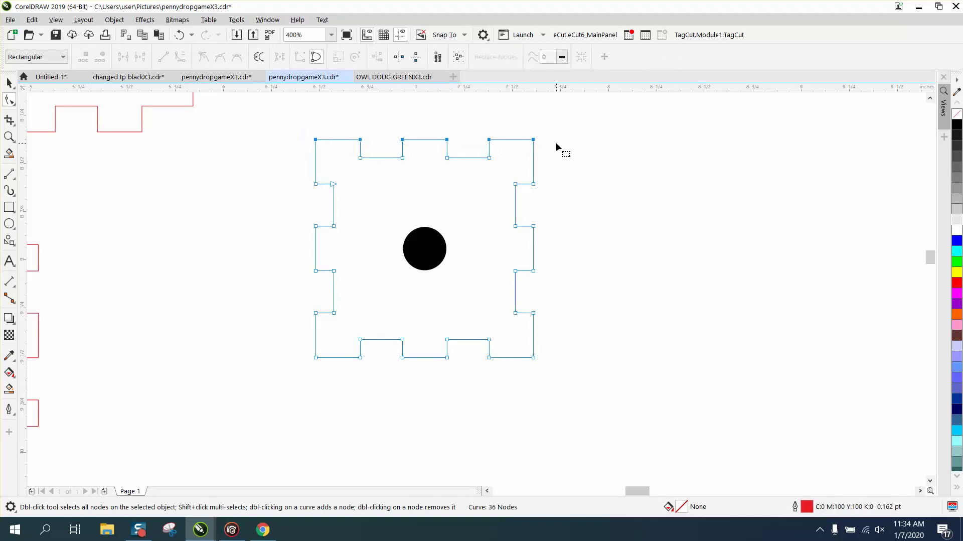
{"action": "key", "text": "Up"}
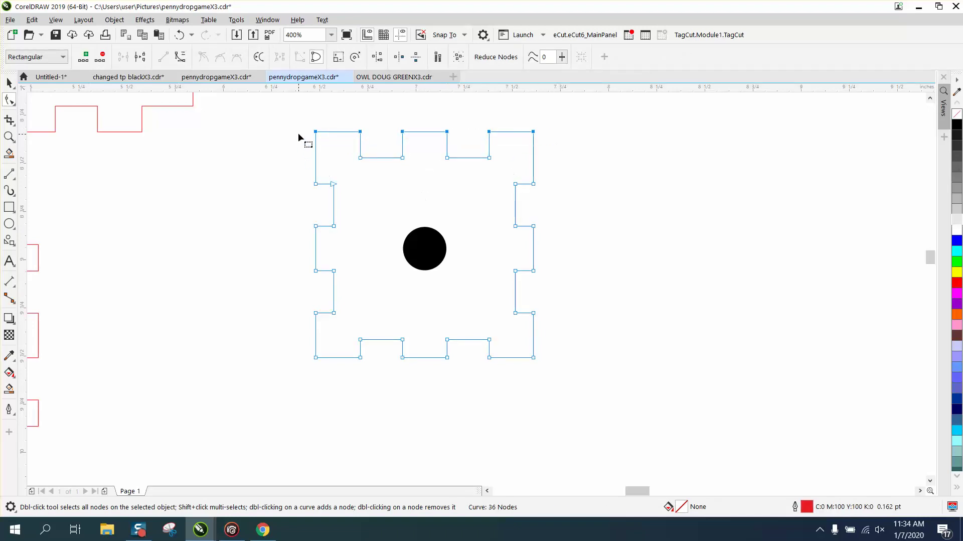
{"action": "left_click_drag", "start_coordinate": [304, 265], "coordinate": [323, 370]}
{"action": "key", "text": "Left"}
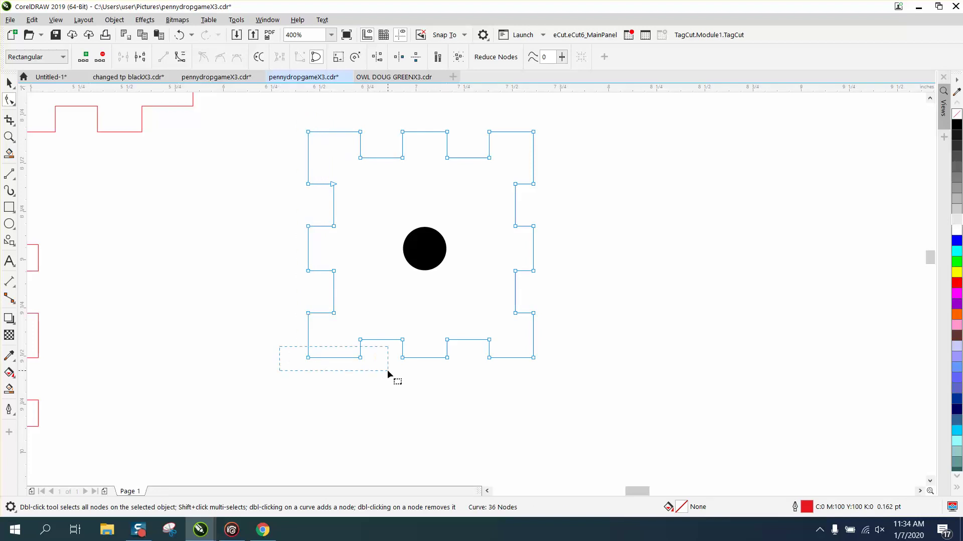
Nudge the bottom-edge nodes down and right-edge nodes outward, then deselect
{"action": "left_click_drag", "start_coordinate": [387, 370], "coordinate": [609, 377]}
{"action": "key", "text": "Down"}
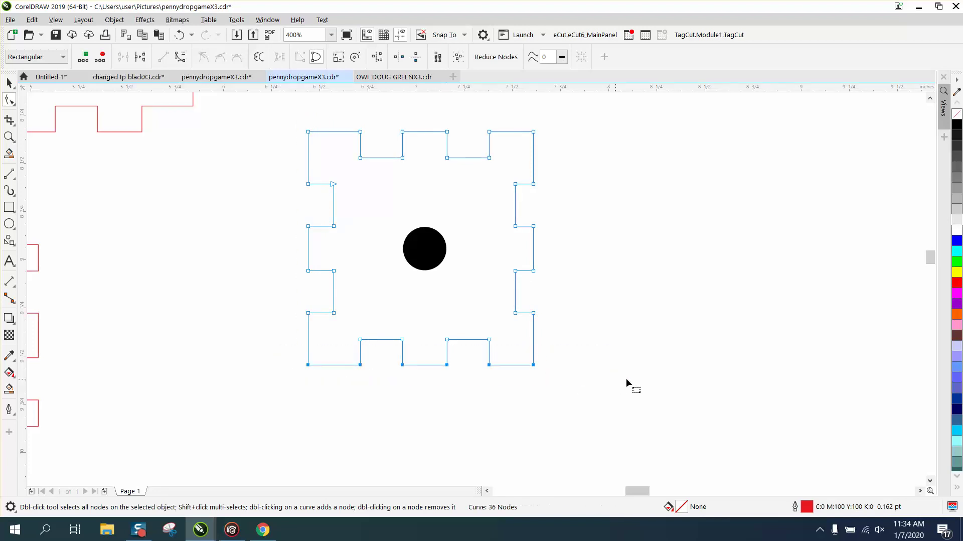
{"action": "left_click_drag", "start_coordinate": [523, 122], "coordinate": [558, 389]}
{"action": "key", "text": "Right"}
{"action": "left_click", "coordinate": [573, 362]}
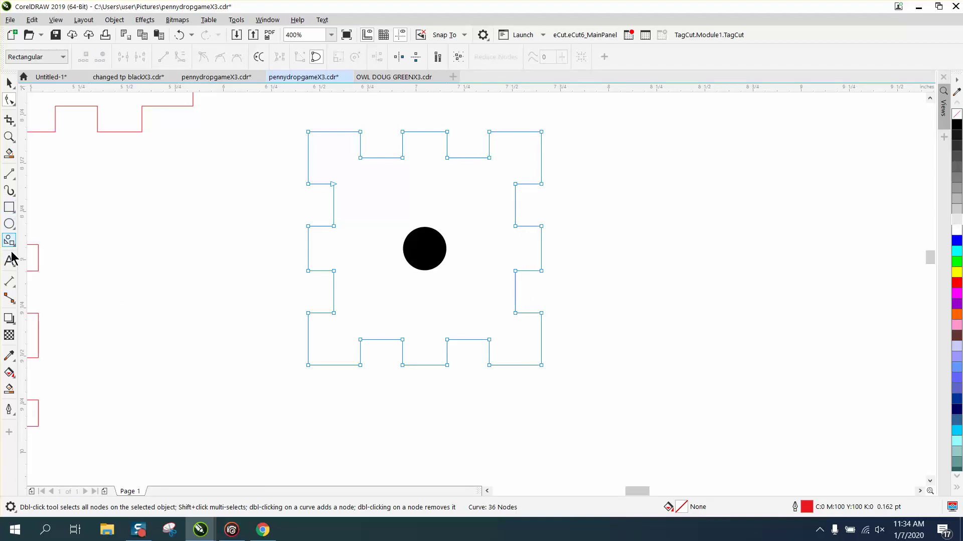
Measure the right-edge notch at 0.13 inch, undo the dimension, and zoom out to the layout
{"action": "left_click", "coordinate": [9, 282]}
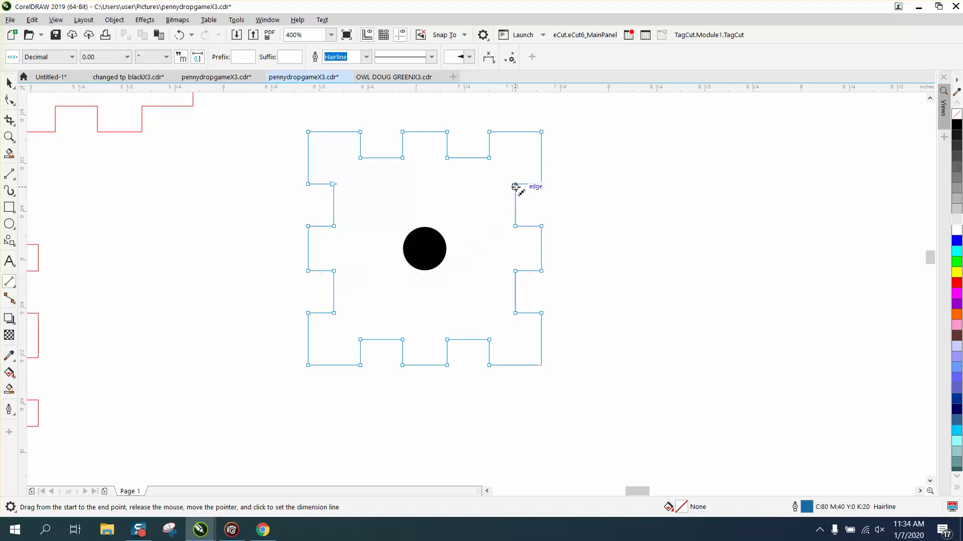
{"action": "left_click_drag", "start_coordinate": [516, 187], "coordinate": [542, 184]}
{"action": "left_click", "coordinate": [545, 196]}
{"action": "key", "text": "ctrl+z"}
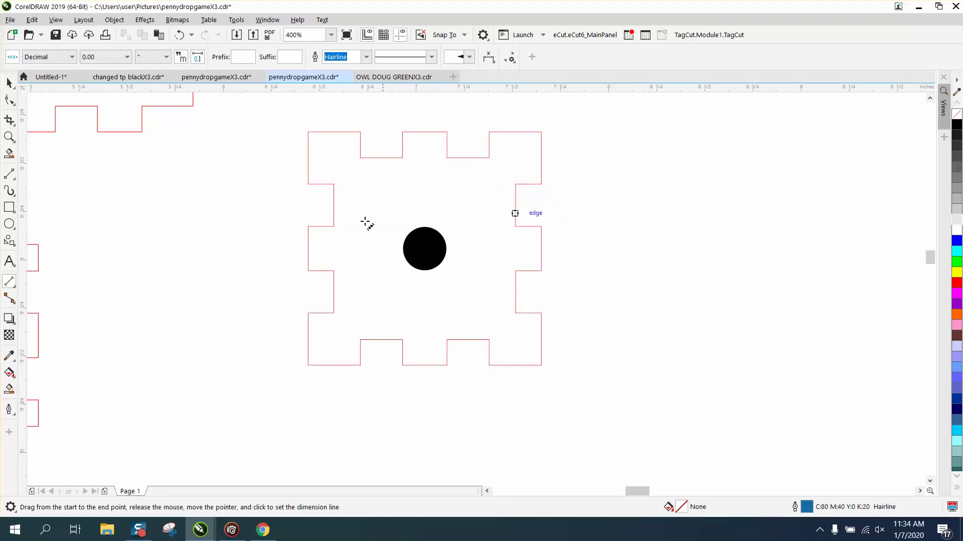
{"action": "left_click", "coordinate": [9, 83]}
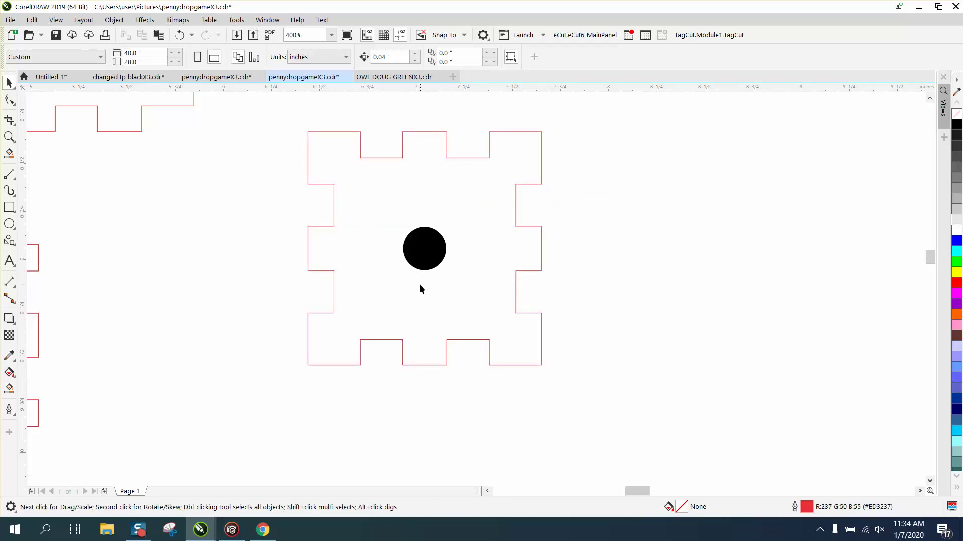
{"action": "scroll", "coordinate": [420, 284], "scroll_direction": "down", "scroll_amount": 2}
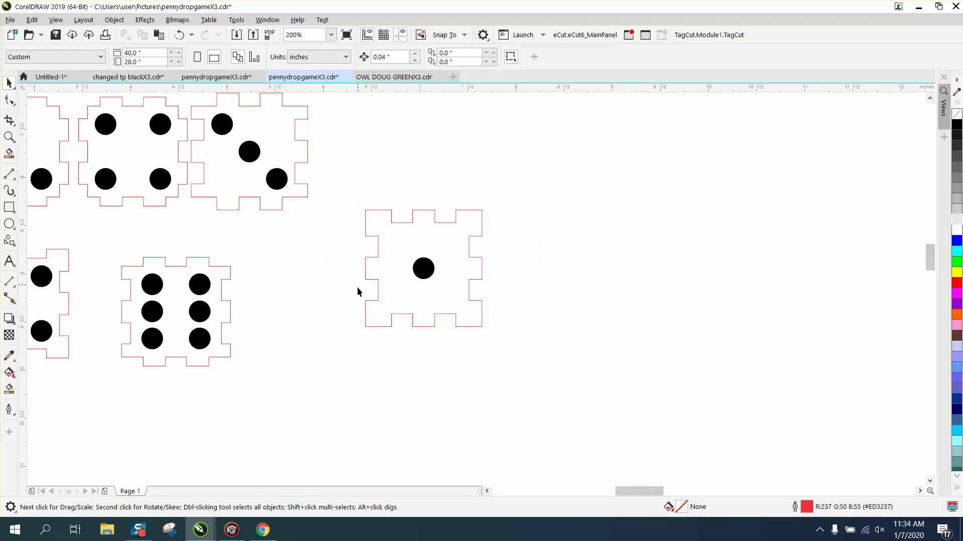
Group the one-pip outline with its dot, scale it to 200% (2.422 in), and move it right
{"action": "left_click", "coordinate": [382, 210]}
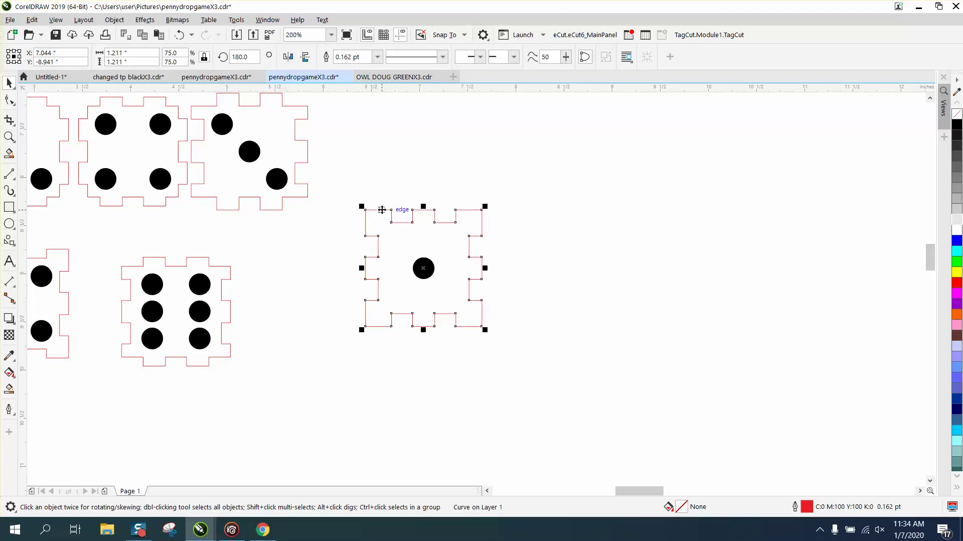
{"action": "left_click_drag", "start_coordinate": [346, 174], "coordinate": [584, 362]}
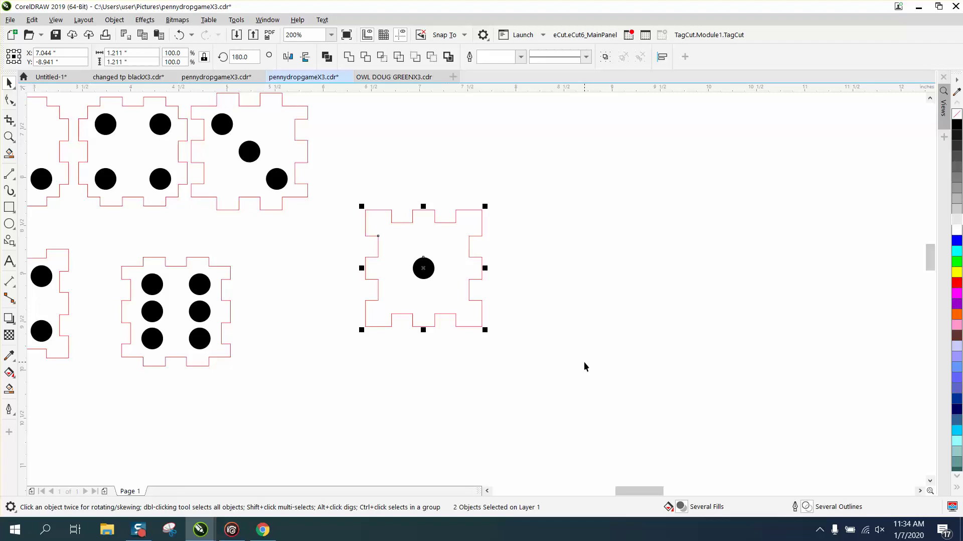
{"action": "key", "text": "ctrl+g"}
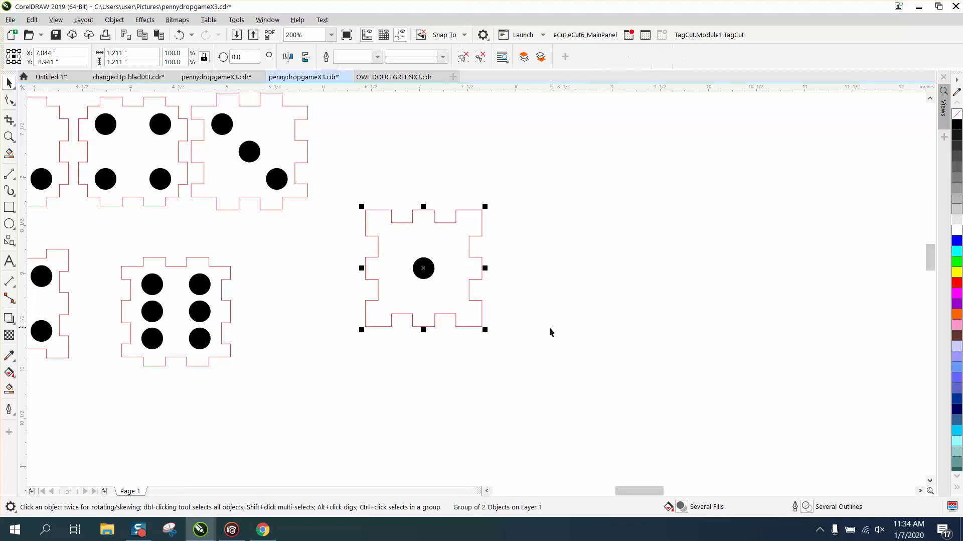
{"action": "left_click", "coordinate": [163, 56]}
{"action": "type", "text": "200"}
{"action": "key", "text": "Return"}
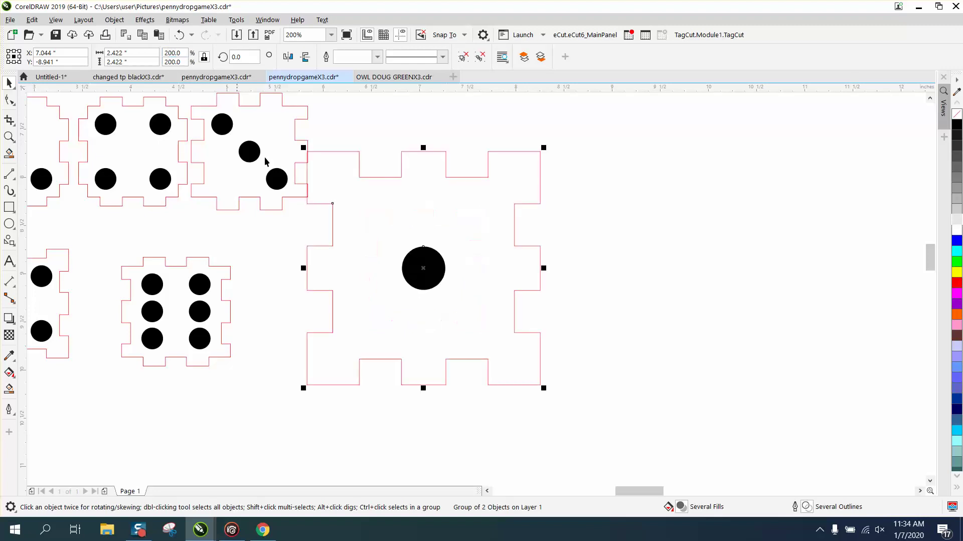
{"action": "left_click_drag", "start_coordinate": [462, 271], "coordinate": [600, 274]}
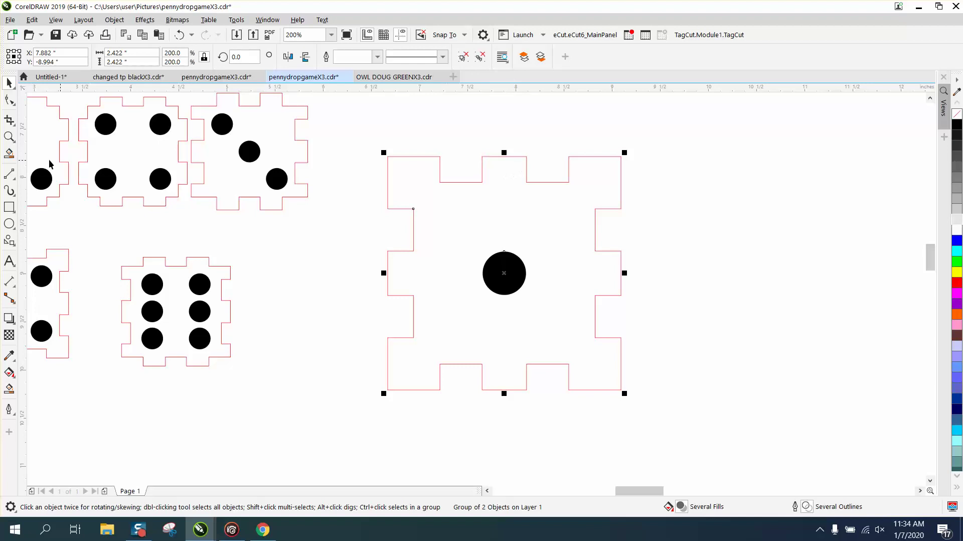
{"action": "left_click", "coordinate": [9, 136]}
Measure two top-edge tabs at 0.44 and 0.46 inch, then delete both dimensions
{"action": "left_click_drag", "start_coordinate": [364, 134], "coordinate": [639, 230]}
{"action": "left_click", "coordinate": [9, 281]}
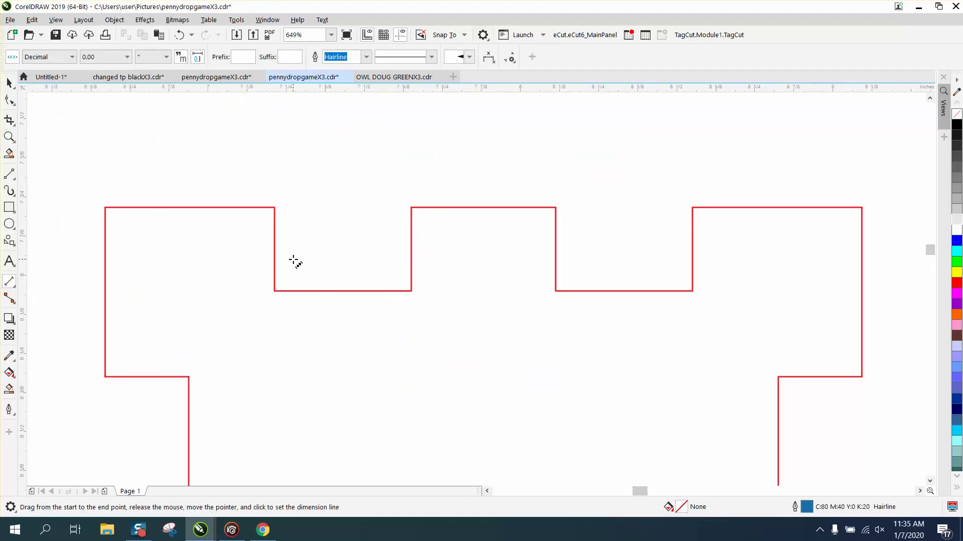
{"action": "left_click_drag", "start_coordinate": [274, 260], "coordinate": [411, 261]}
{"action": "left_click", "coordinate": [408, 241]}
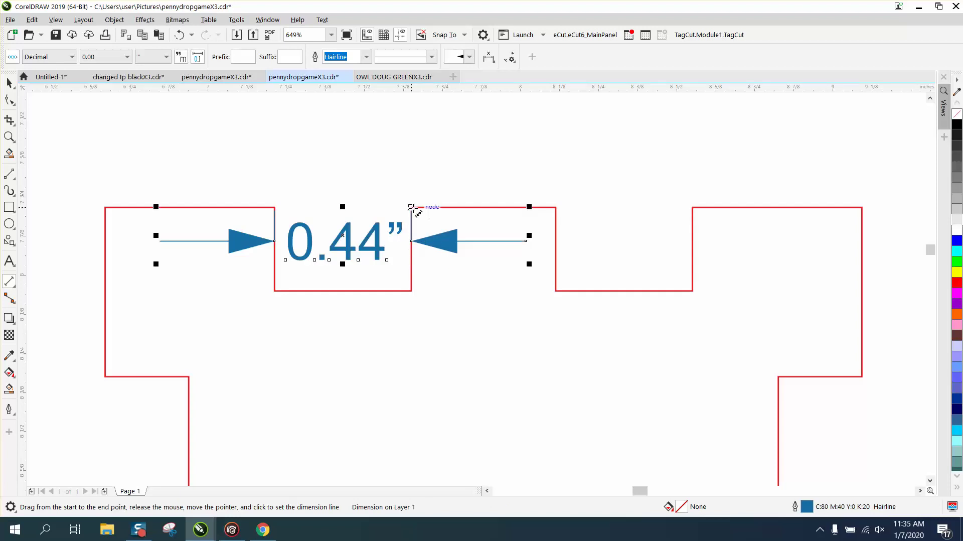
{"action": "left_click_drag", "start_coordinate": [413, 206], "coordinate": [556, 208]}
{"action": "left_click", "coordinate": [552, 191]}
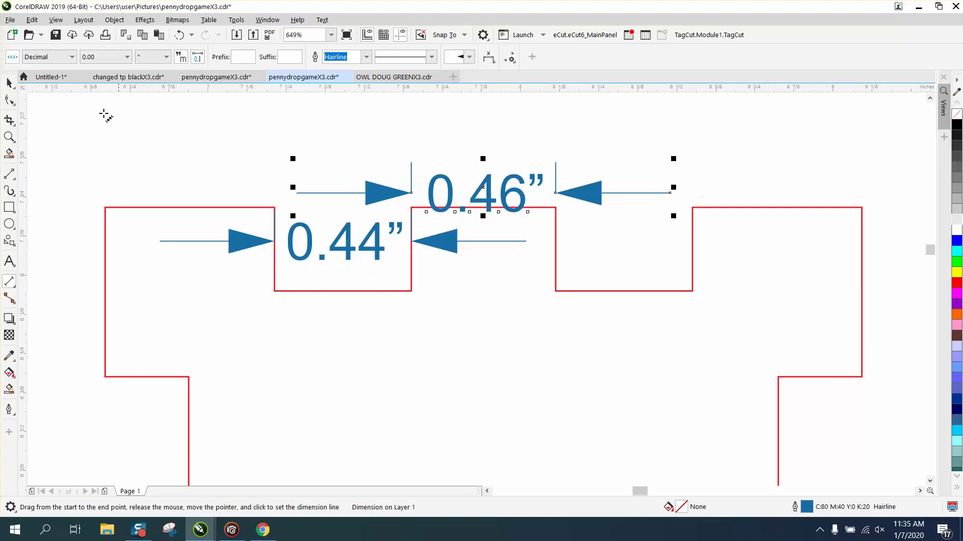
{"action": "left_click", "coordinate": [9, 83]}
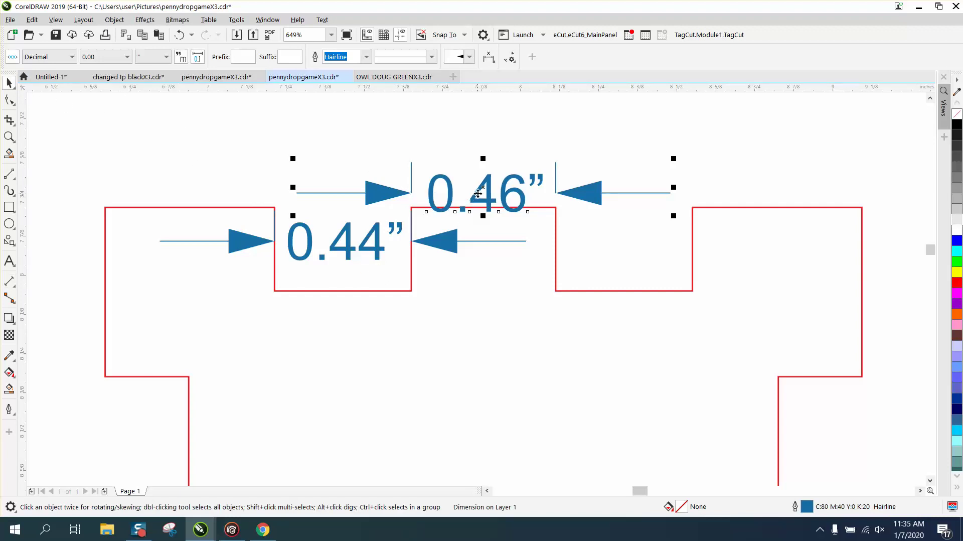
{"action": "key", "text": "Delete"}
{"action": "left_click", "coordinate": [390, 234]}
{"action": "key", "text": "Delete"}
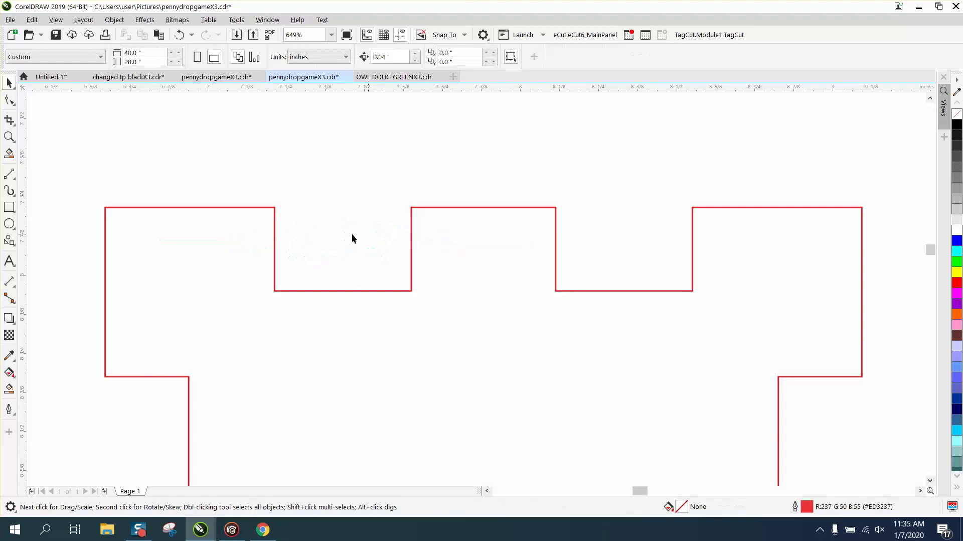
Start a parallel dimension up the side of a top-edge notch
{"action": "left_click", "coordinate": [11, 284]}
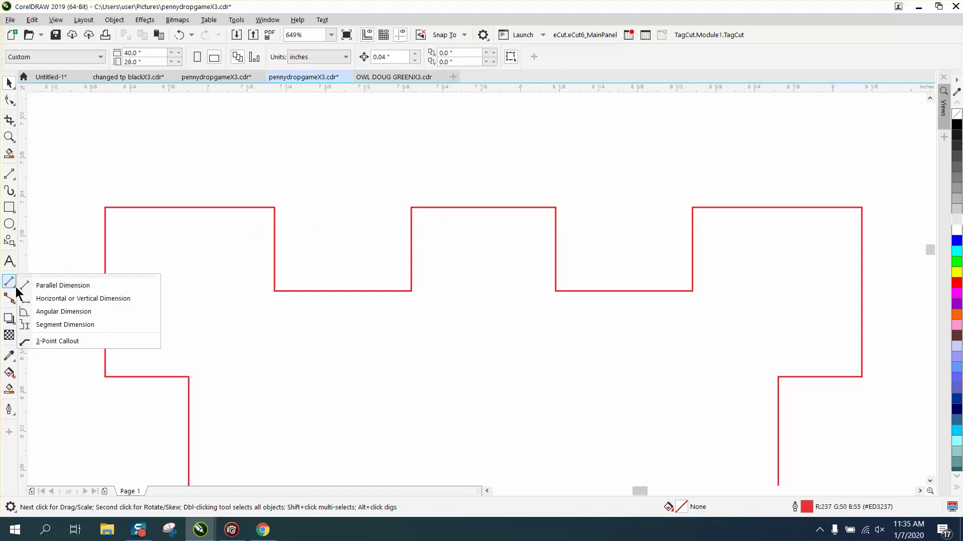
{"action": "left_click", "coordinate": [74, 288]}
{"action": "left_click_drag", "start_coordinate": [274, 290], "coordinate": [274, 210]}
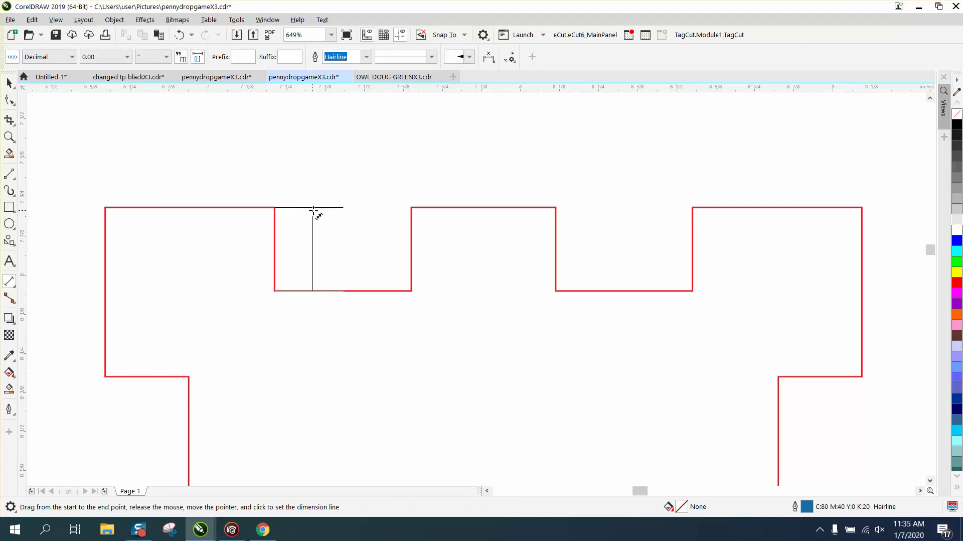
Place a 0.27-inch notch-depth dimension and compute 0.27 − 0.13 = 0.14 in Calculator
{"action": "left_click", "coordinate": [315, 215]}
{"action": "key", "text": "space"}
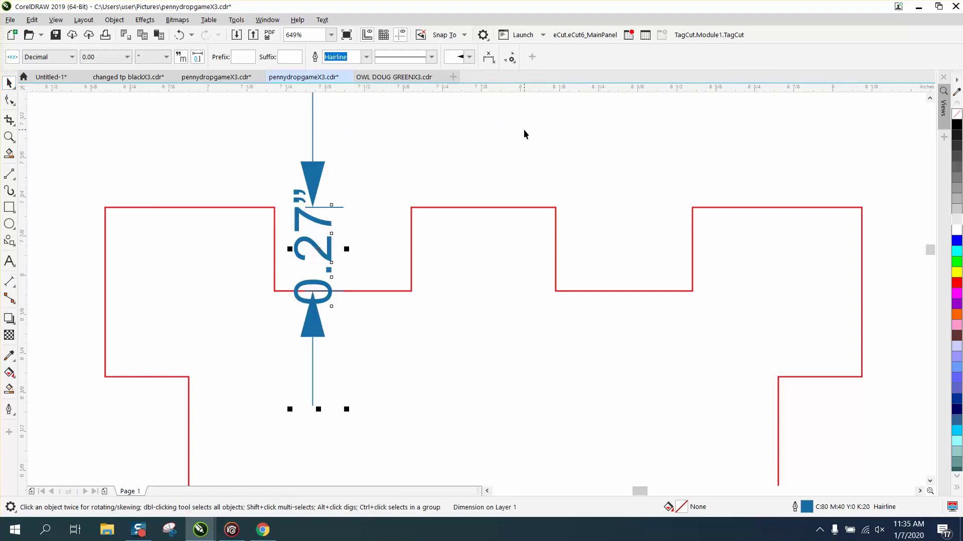
{"action": "key", "text": "XF86Calculator"}
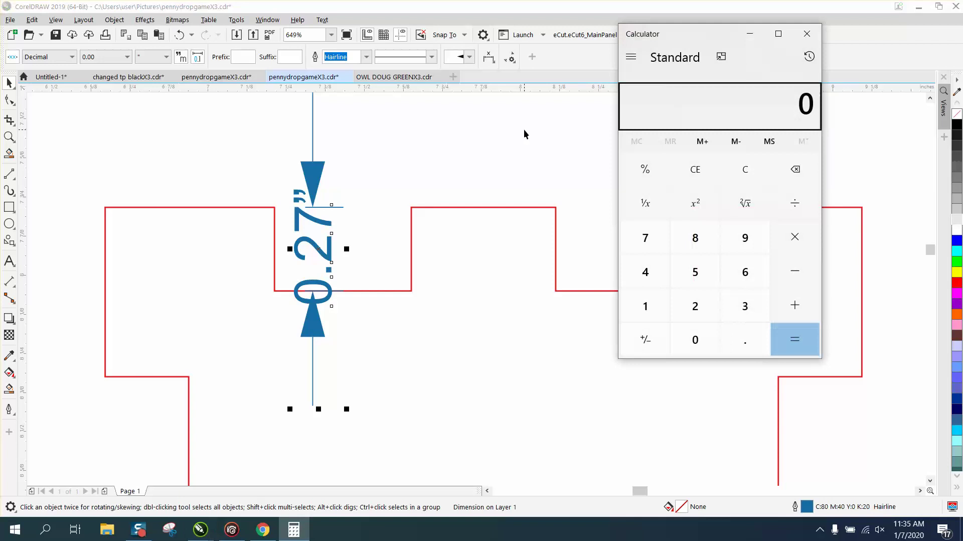
{"action": "type", "text": "0.27"}
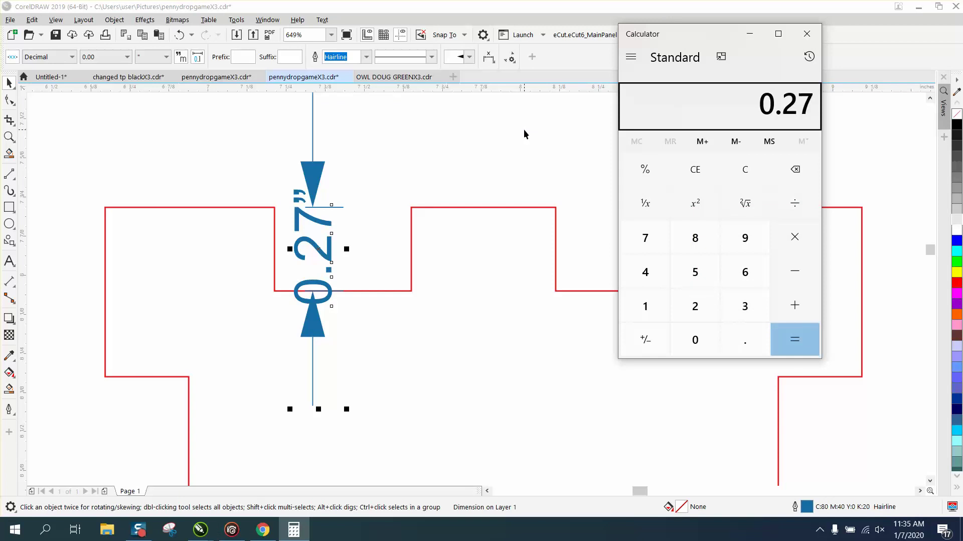
{"action": "type", "text": " - 0.13"}
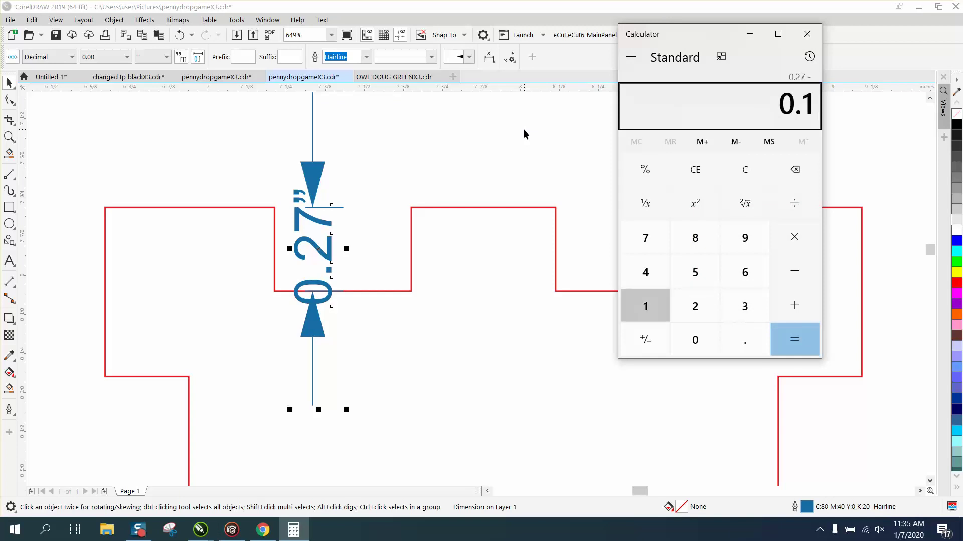
{"action": "key", "text": "minus"}
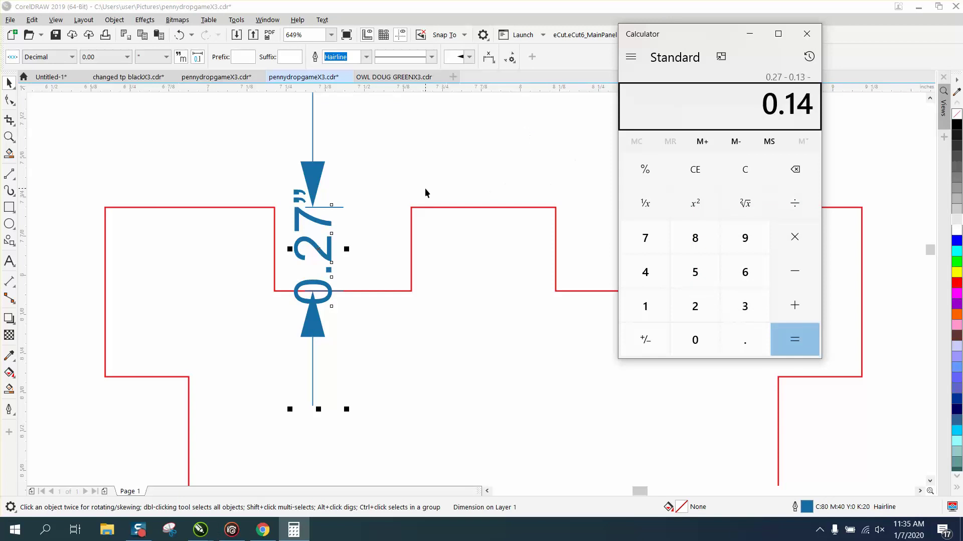
{"action": "key", "text": "alt+Tab"}
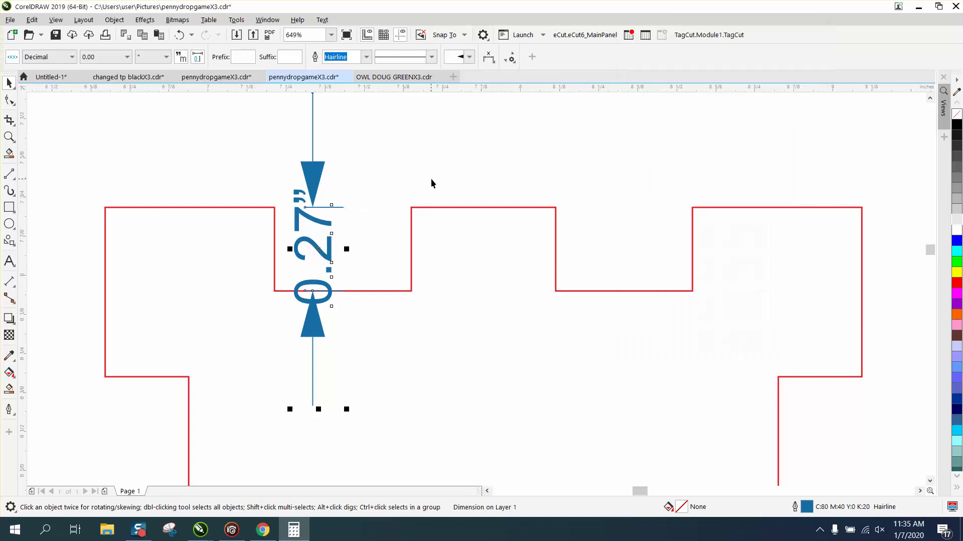
Set the nudge distance to 0.14 inch and delete the 0.27-inch dimension
{"action": "left_click", "coordinate": [432, 179]}
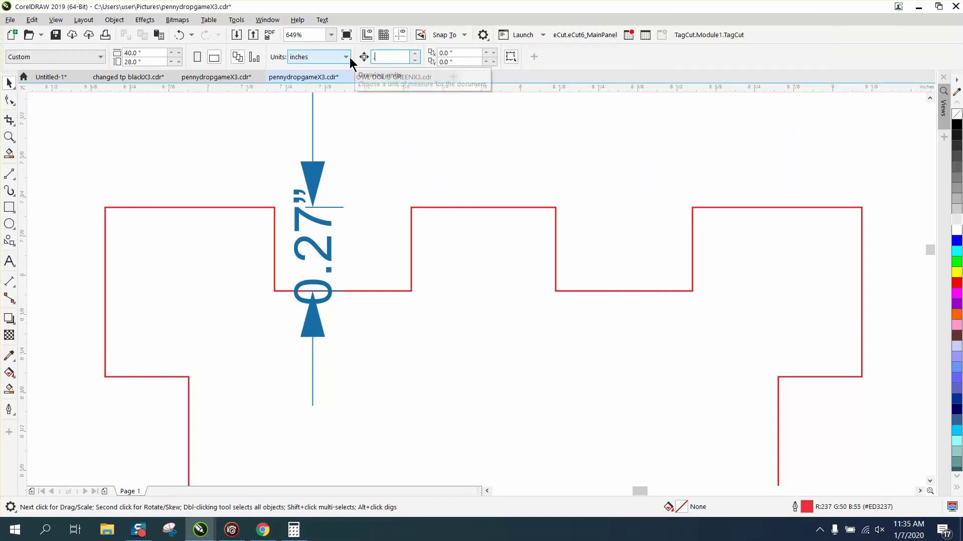
{"action": "type", "text": "0.14"}
{"action": "key", "text": "Return"}
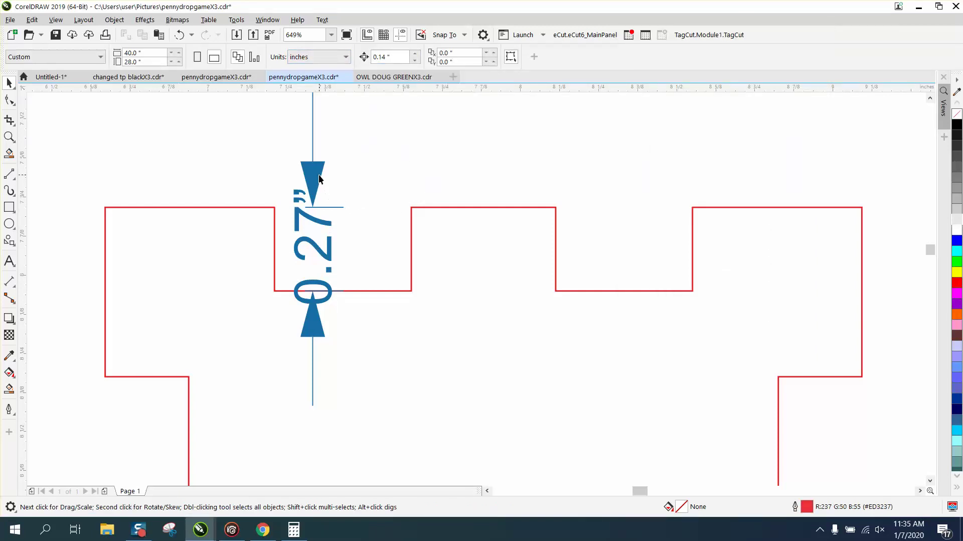
{"action": "left_click", "coordinate": [318, 174]}
{"action": "key", "text": "Delete"}
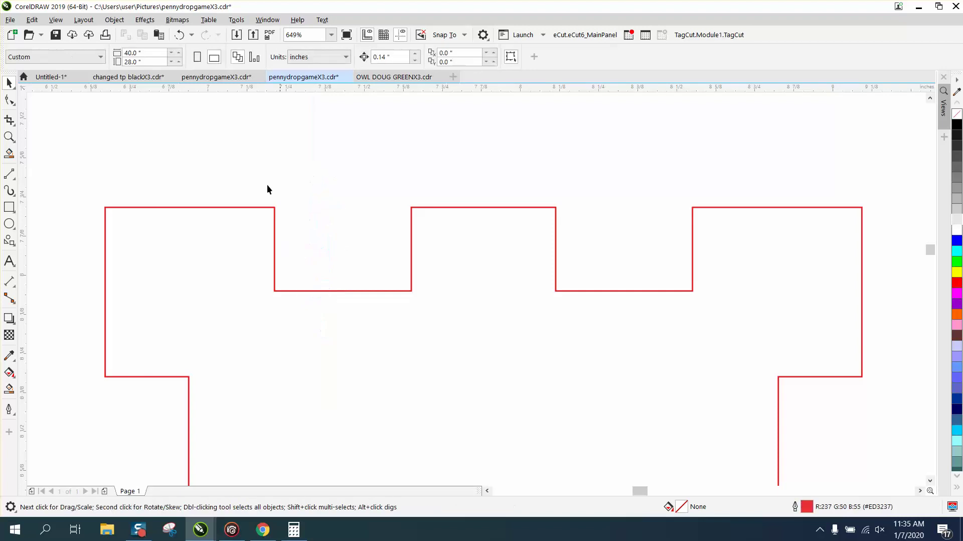
Ungroup the one-pip die tile into its separate outline and pip
{"action": "left_click", "coordinate": [9, 99]}
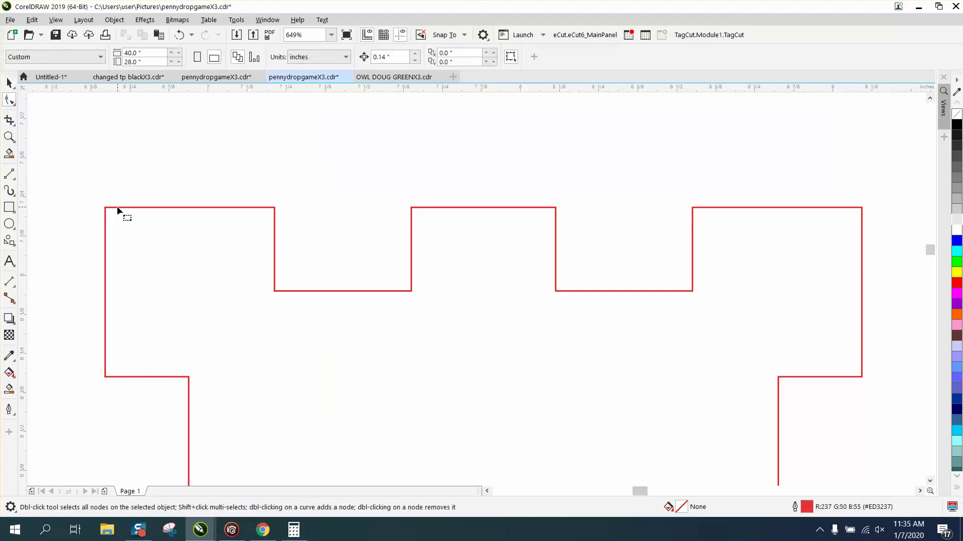
{"action": "key", "text": "space"}
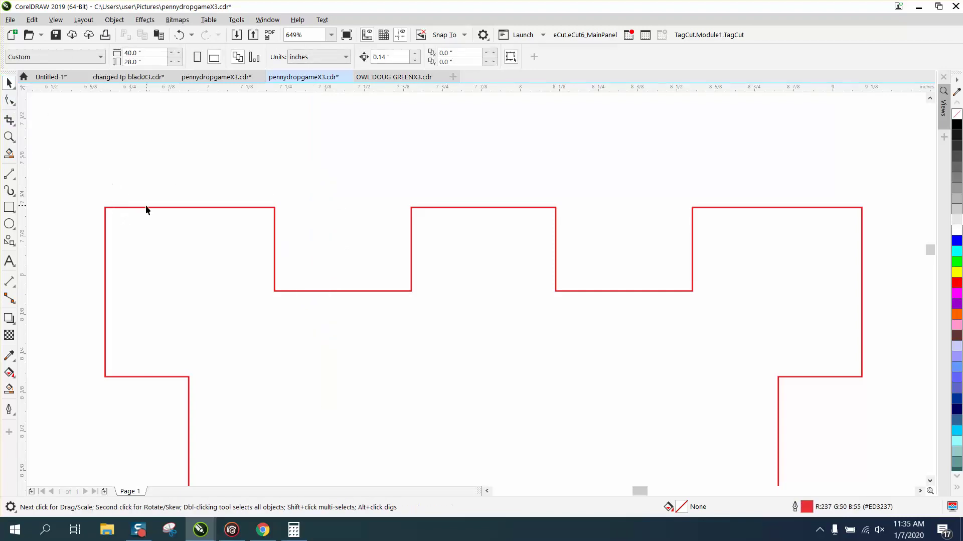
{"action": "left_click", "coordinate": [149, 206]}
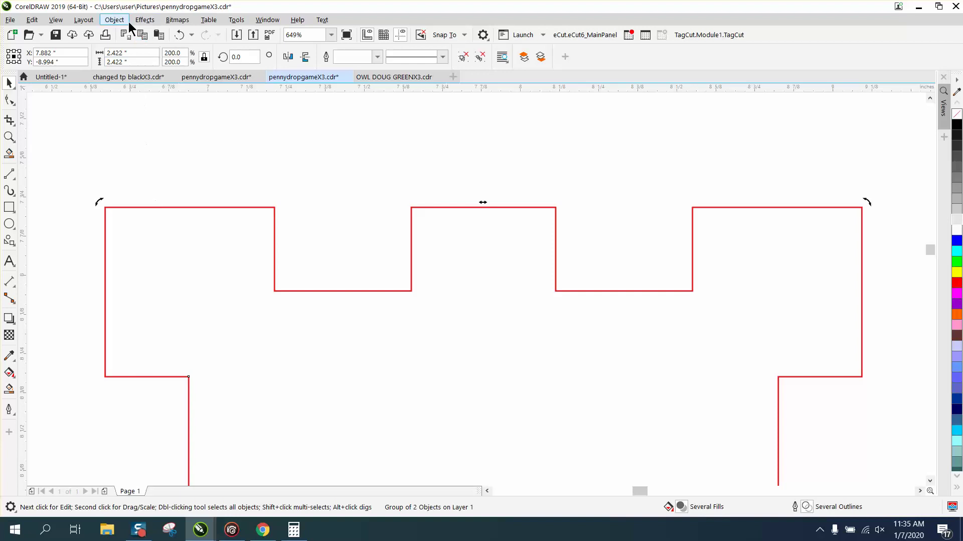
{"action": "left_click", "coordinate": [115, 20]}
{"action": "mouse_move", "coordinate": [136, 217]}
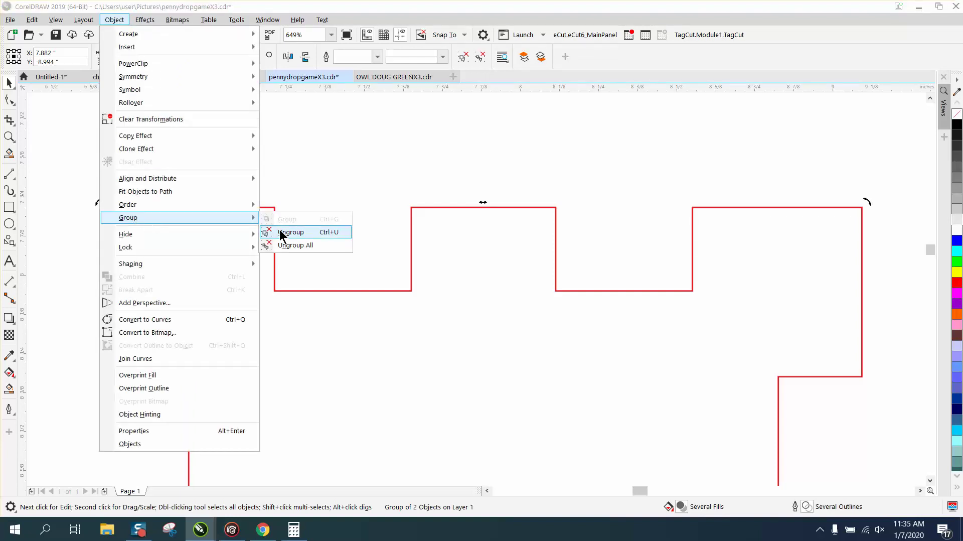
{"action": "left_click", "coordinate": [285, 234]}
{"action": "key", "text": "Escape"}
Nudge the tile outline's top-edge nodes upward by 0.14 inch
{"action": "key", "text": "space"}
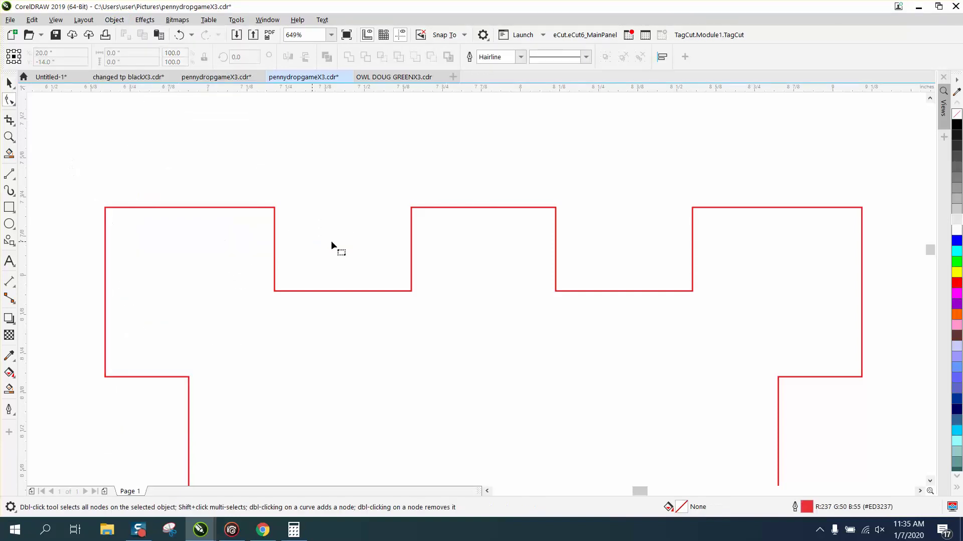
{"action": "left_click", "coordinate": [556, 223]}
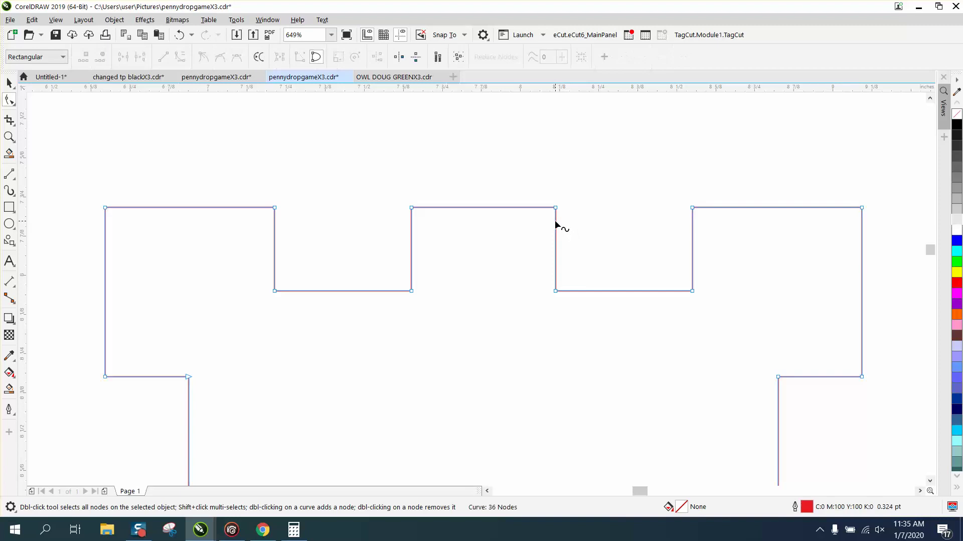
{"action": "left_click_drag", "start_coordinate": [81, 191], "coordinate": [881, 245]}
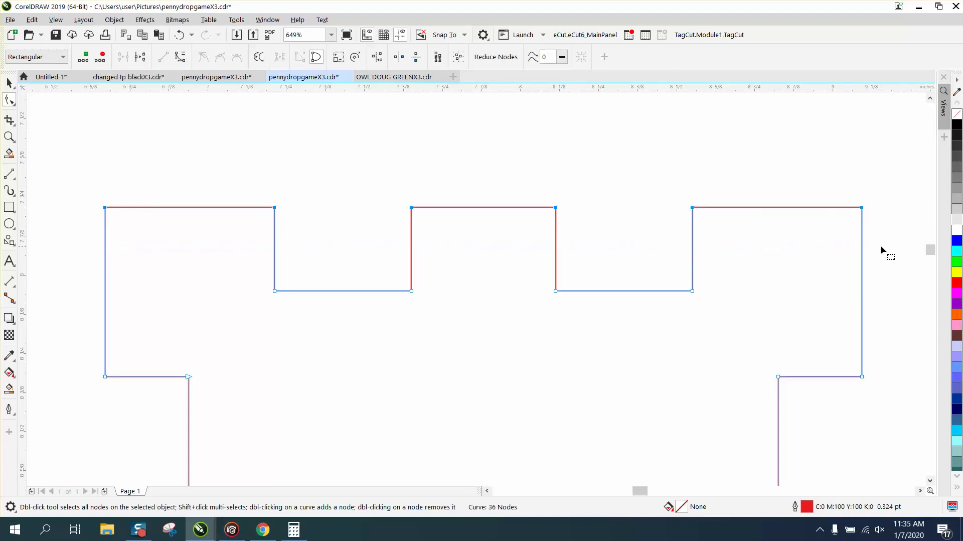
{"action": "key", "text": "Up"}
Push the tile's left, bottom and right edge nodes outward 0.14 inch each
{"action": "scroll", "coordinate": [898, 246], "scroll_direction": "down", "scroll_amount": 3}
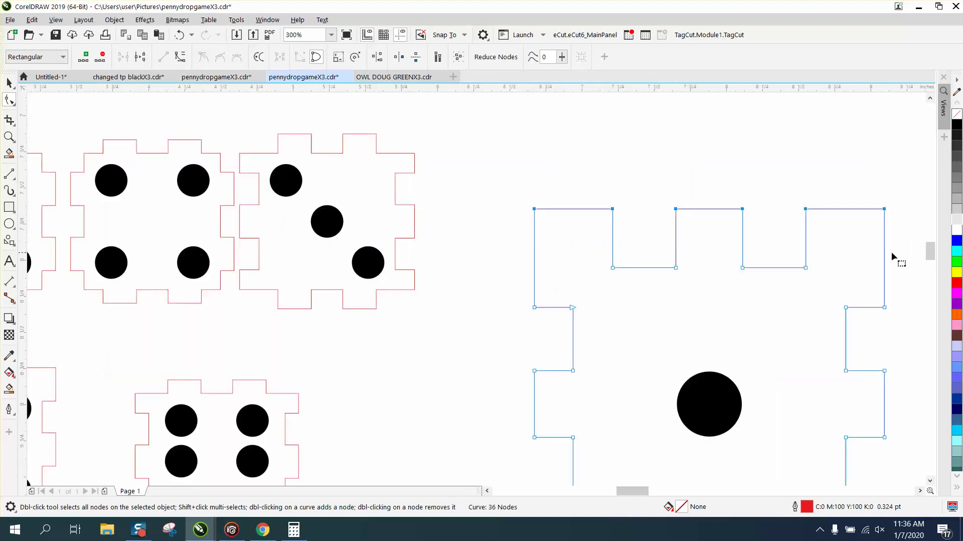
{"action": "scroll", "coordinate": [565, 300], "scroll_direction": "down", "scroll_amount": 2}
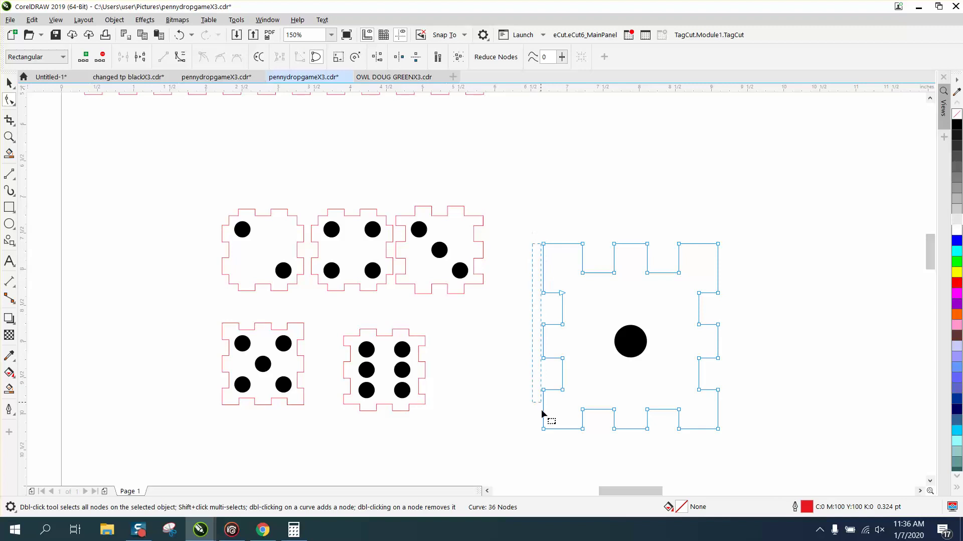
{"action": "key", "text": "Left"}
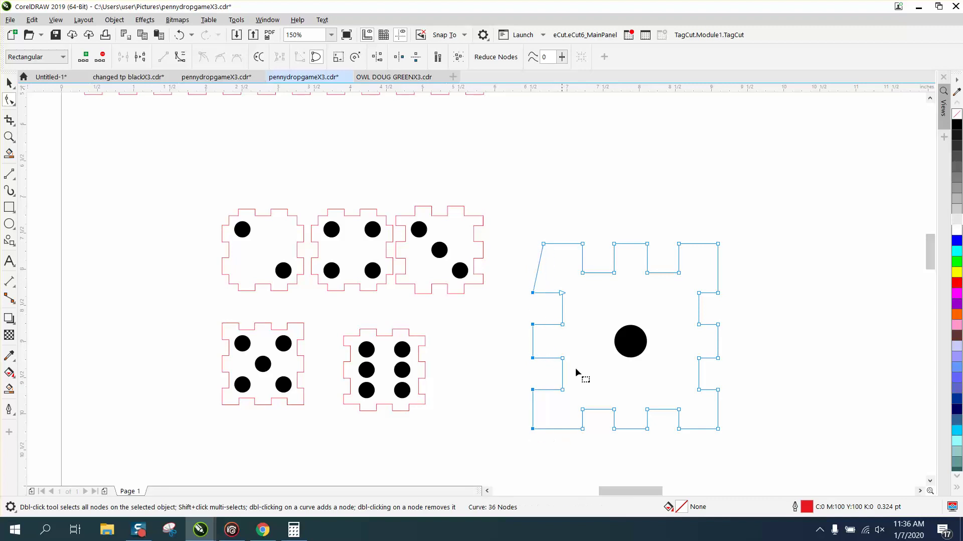
{"action": "left_click", "coordinate": [180, 35]}
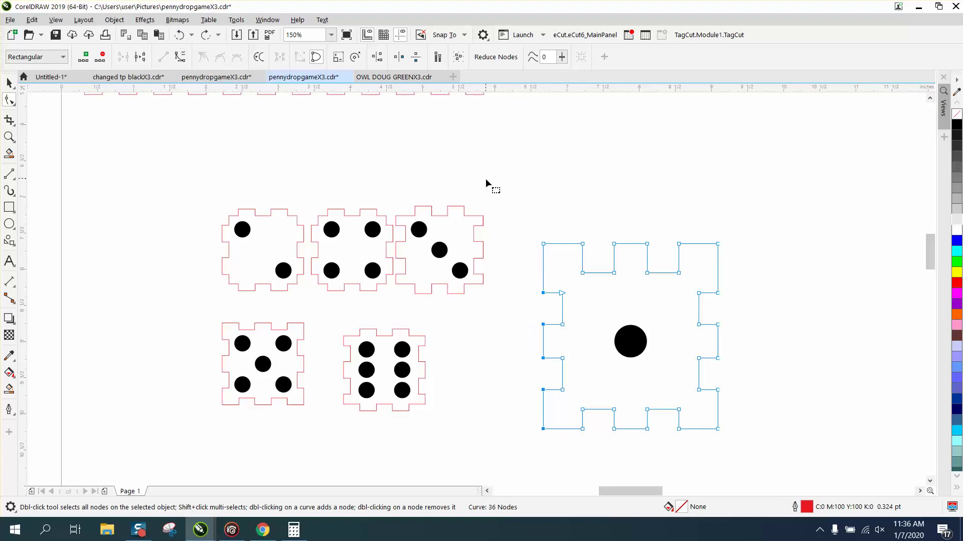
{"action": "left_click_drag", "start_coordinate": [558, 443], "coordinate": [556, 457]}
{"action": "key", "text": "Left"}
{"action": "left_click_drag", "start_coordinate": [675, 444], "coordinate": [741, 445]}
{"action": "key", "text": "Down"}
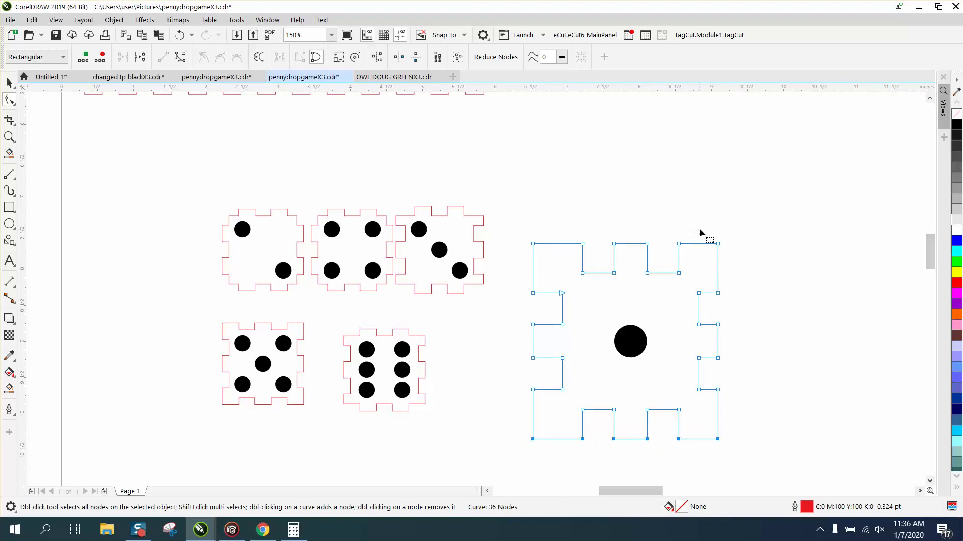
{"action": "left_click_drag", "start_coordinate": [701, 231], "coordinate": [758, 464]}
{"action": "key", "text": "Right"}
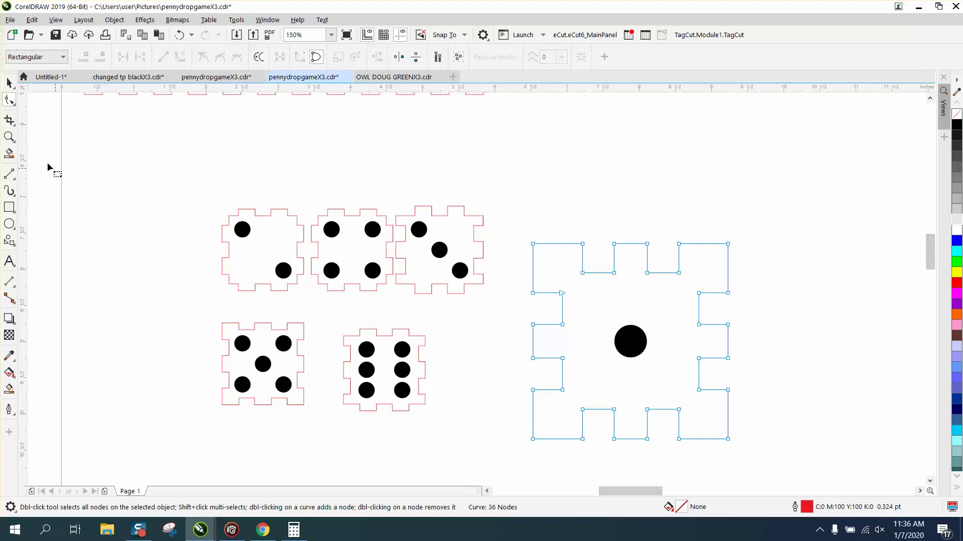
{"action": "left_click", "coordinate": [9, 135]}
{"action": "left_click_drag", "start_coordinate": [604, 224], "coordinate": [828, 391]}
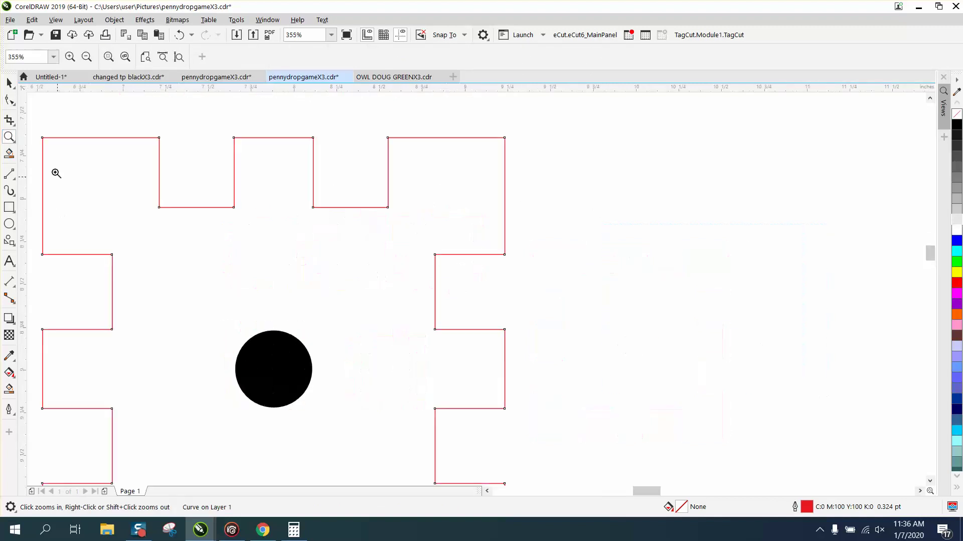
{"action": "left_click", "coordinate": [10, 282]}
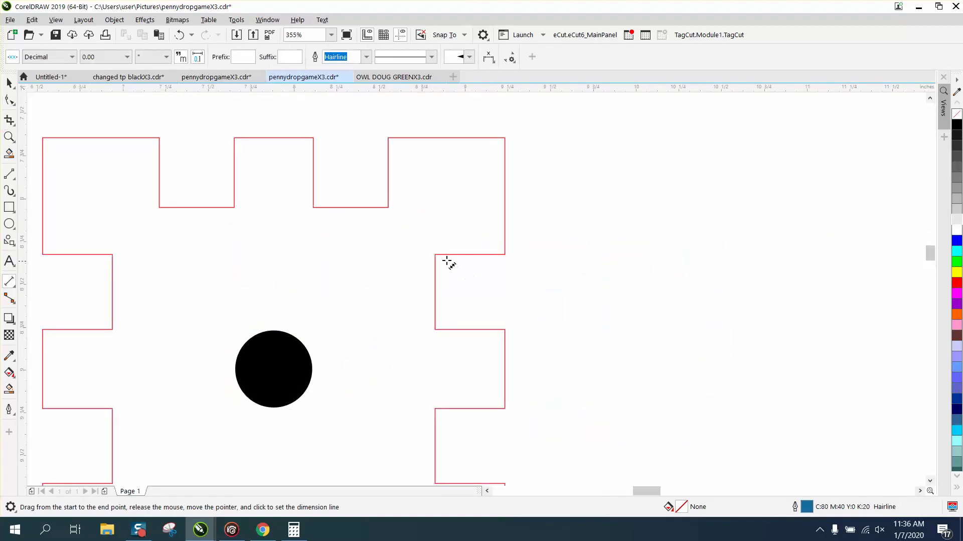
{"action": "left_click_drag", "start_coordinate": [435, 254], "coordinate": [505, 254]}
{"action": "left_click", "coordinate": [492, 246]}
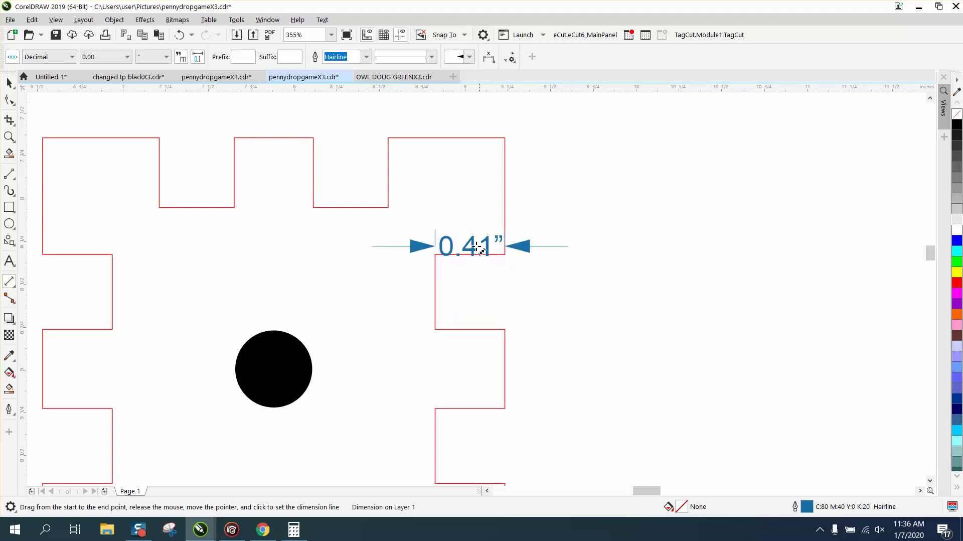
{"action": "key", "text": "Delete"}
{"action": "left_click", "coordinate": [178, 35]}
{"action": "key", "text": "Delete"}
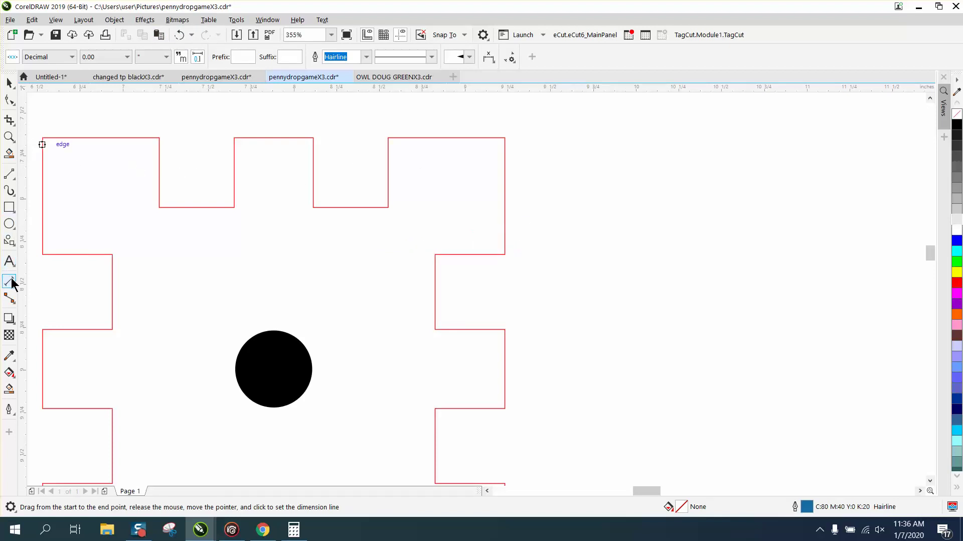
{"action": "left_click", "coordinate": [9, 100]}
Pull the tile's top-edge nodes down and right-edge nodes left, inward
{"action": "left_click", "coordinate": [56, 138]}
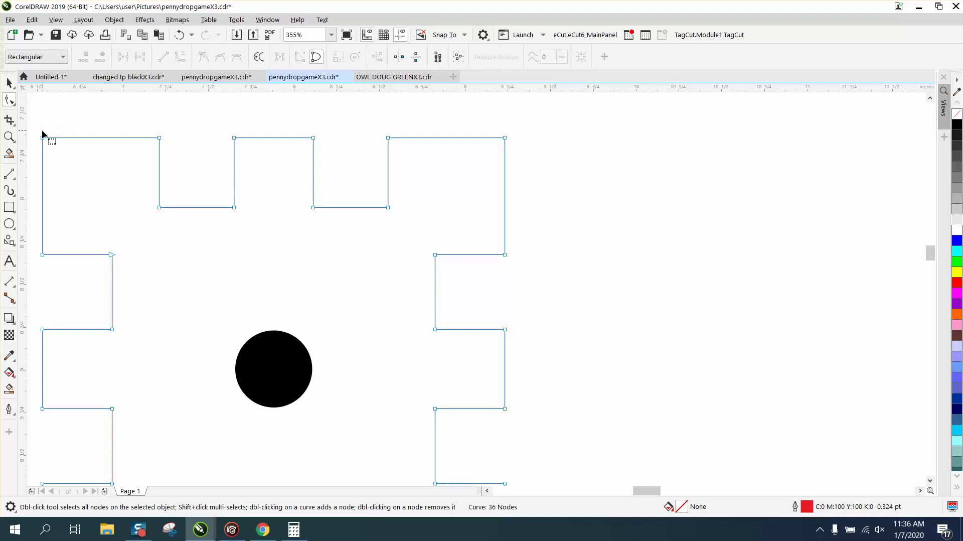
{"action": "left_click_drag", "start_coordinate": [34, 126], "coordinate": [516, 156]}
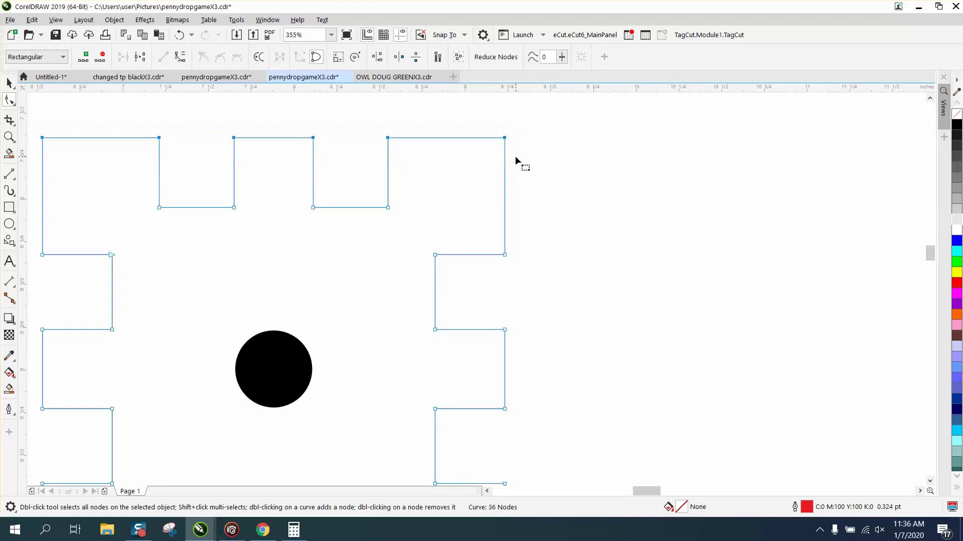
{"action": "key", "text": "Down"}
{"action": "key", "text": "Down"}
{"action": "key", "text": "Down"}
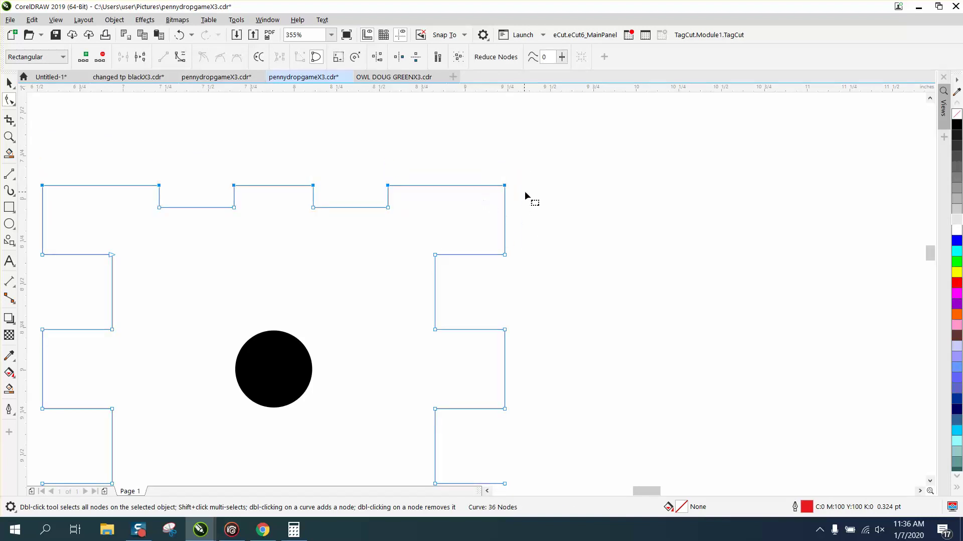
{"action": "scroll", "coordinate": [524, 194], "scroll_direction": "down", "scroll_amount": 2}
{"action": "left_click_drag", "start_coordinate": [525, 172], "coordinate": [519, 423]}
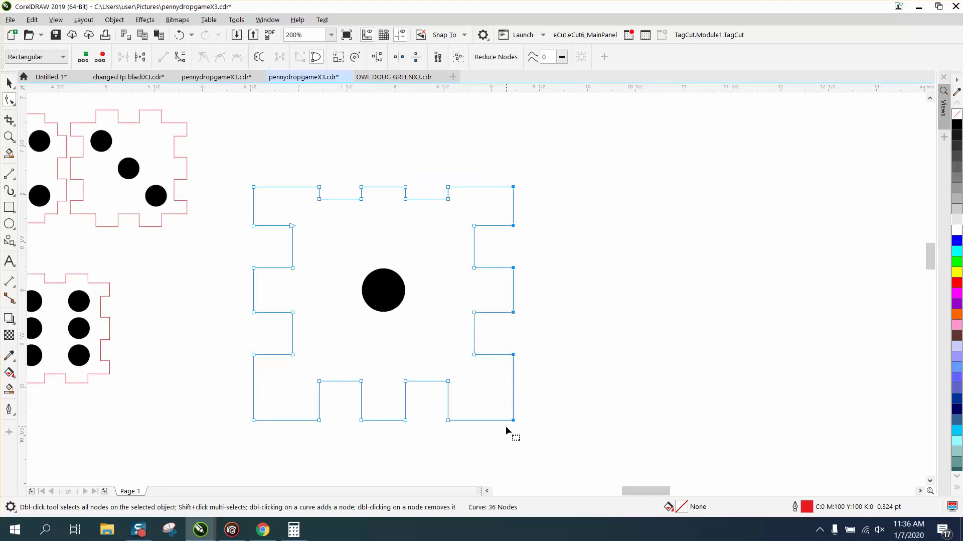
{"action": "key", "text": "Left"}
{"action": "key", "text": "Left"}
{"action": "key", "text": "Left"}
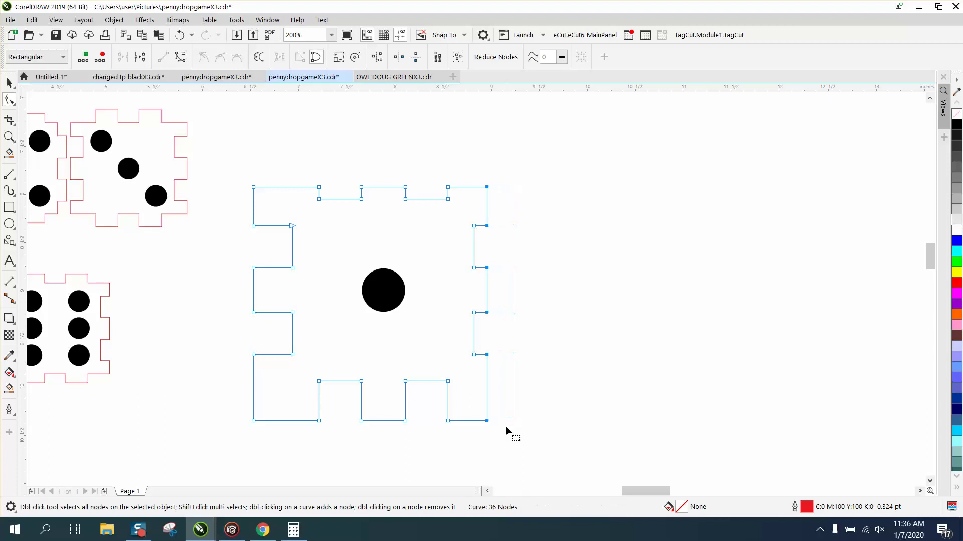
Move the left-edge nodes right and bottom-edge nodes up 0.14 inch, then zoom into the right tab
{"action": "left_click_drag", "start_coordinate": [236, 178], "coordinate": [278, 426]}
{"action": "key", "text": "Right"}
{"action": "key", "text": "Right"}
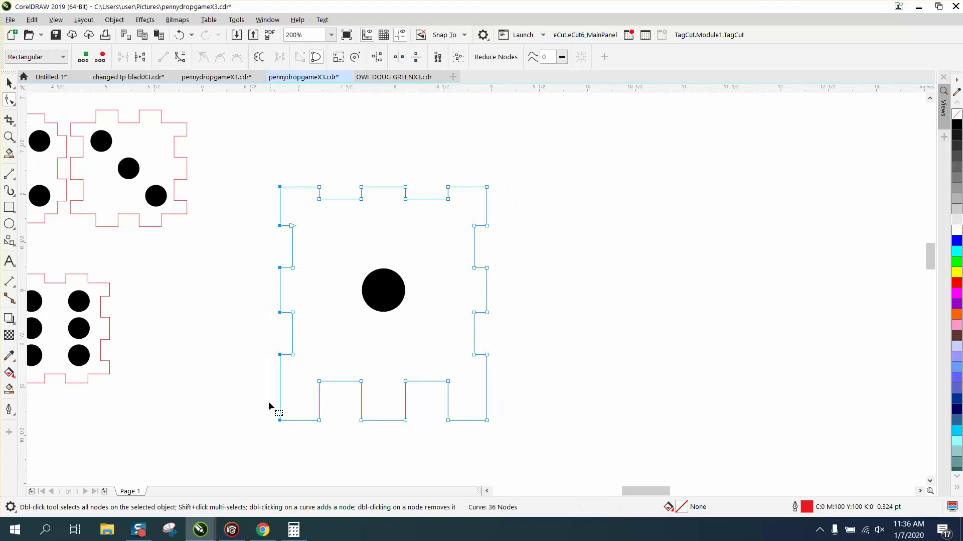
{"action": "key", "text": "Up"}
{"action": "key", "text": "Up"}
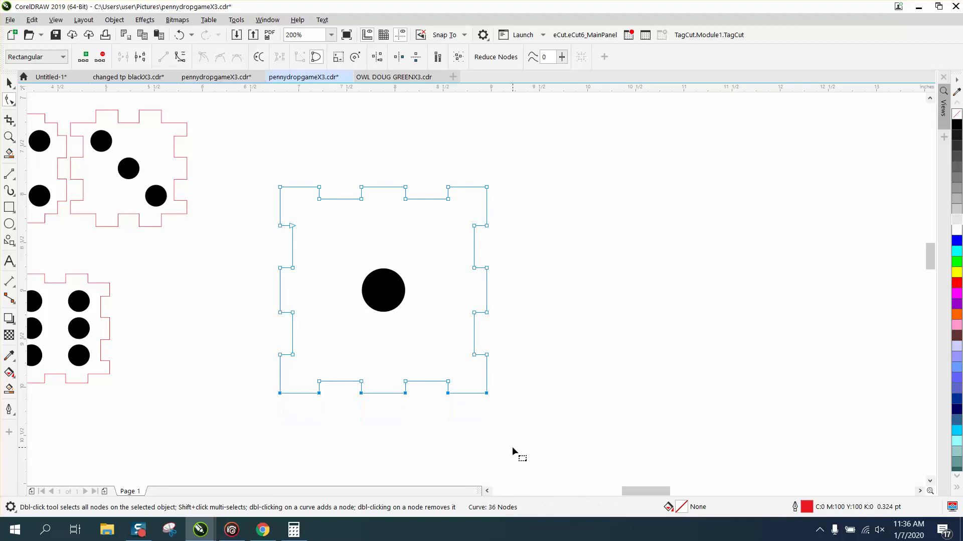
{"action": "left_click", "coordinate": [9, 137]}
{"action": "left_click_drag", "start_coordinate": [377, 203], "coordinate": [596, 307]}
Measure a tab's depth with a parallel dimension, reading 0.13 inch
{"action": "left_click", "coordinate": [13, 284]}
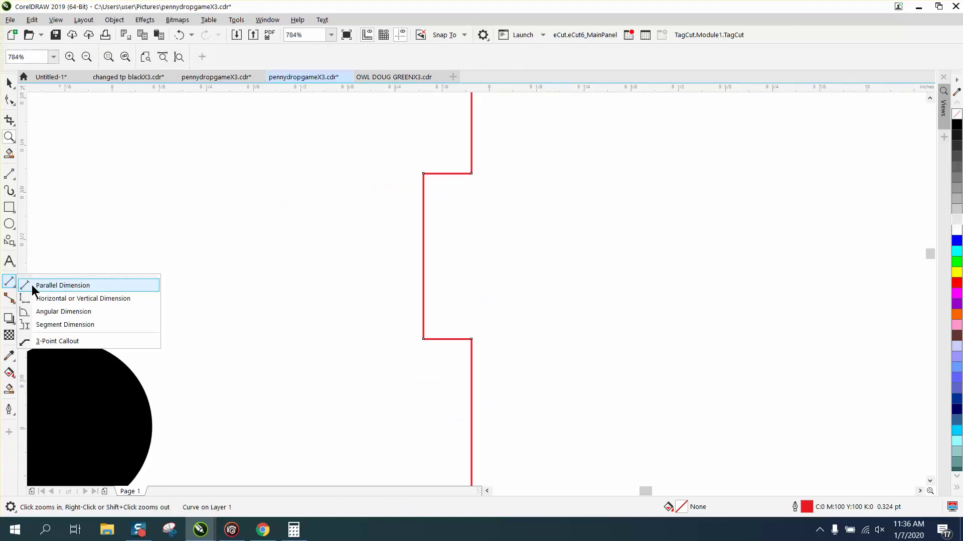
{"action": "left_click", "coordinate": [31, 282]}
{"action": "left_click_drag", "start_coordinate": [423, 338], "coordinate": [472, 339]}
{"action": "key", "text": "Escape"}
{"action": "left_click", "coordinate": [471, 318]}
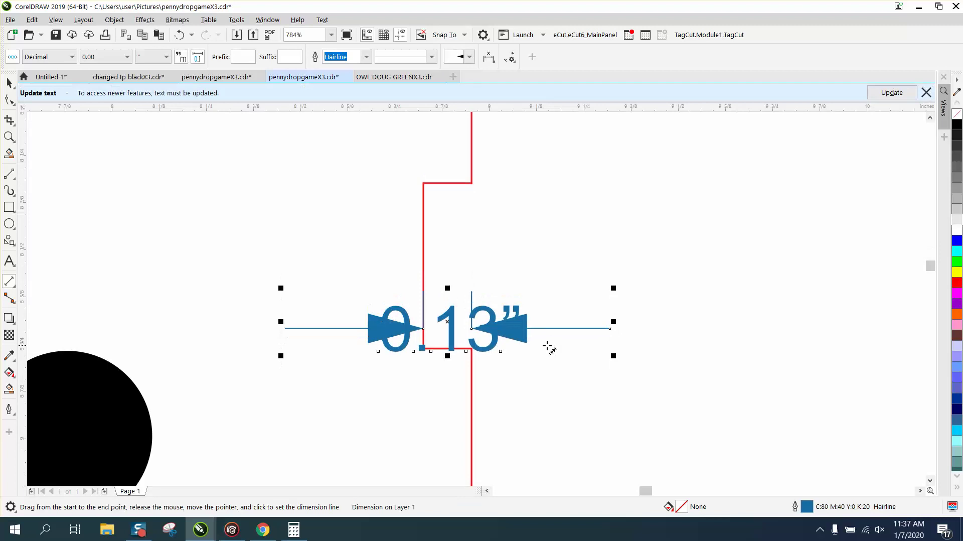
{"action": "scroll", "coordinate": [430, 333], "scroll_direction": "down", "scroll_amount": 3}
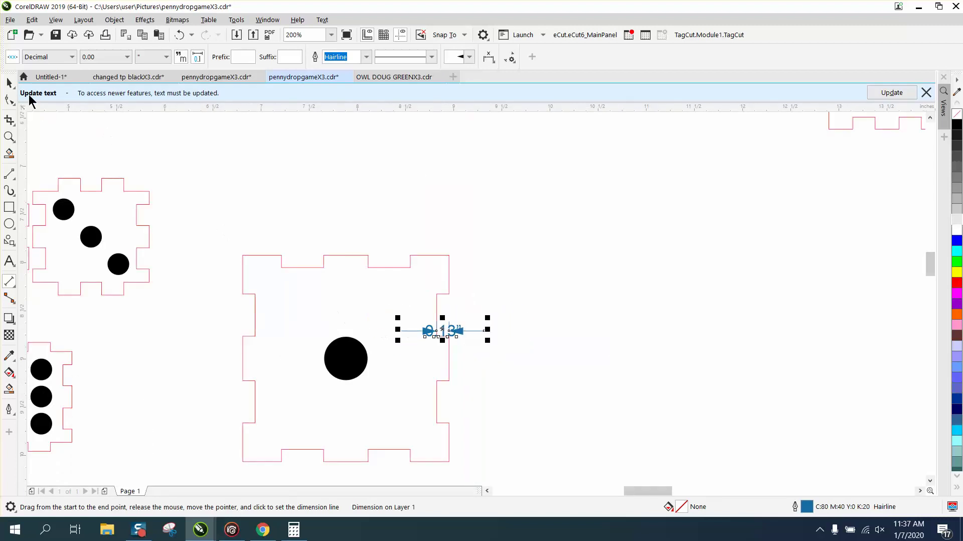
Delete the 0.13-inch dimension and zoom out
{"action": "key", "text": "space"}
{"action": "left_click", "coordinate": [336, 255]}
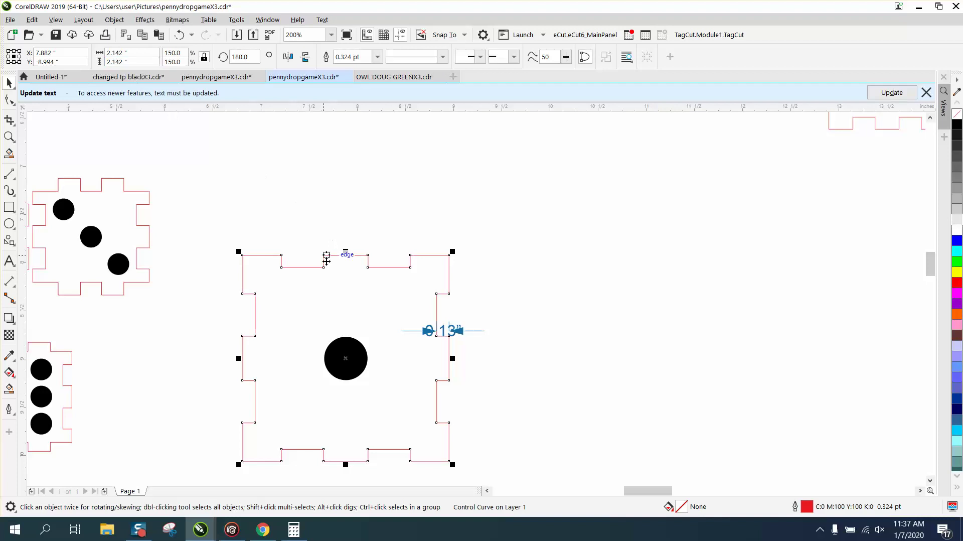
{"action": "left_click", "coordinate": [431, 329]}
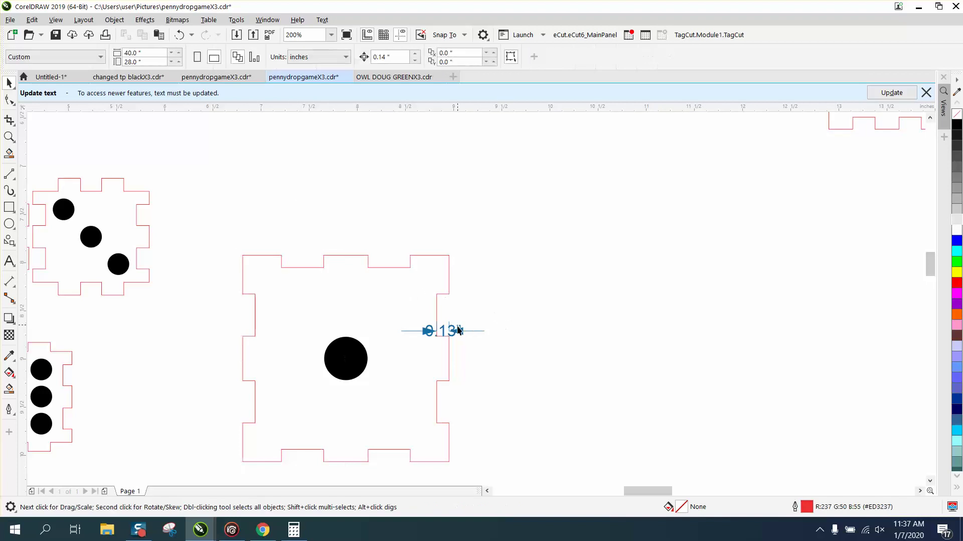
{"action": "key", "text": "Delete"}
{"action": "scroll", "coordinate": [436, 305], "scroll_direction": "down", "scroll_amount": 2}
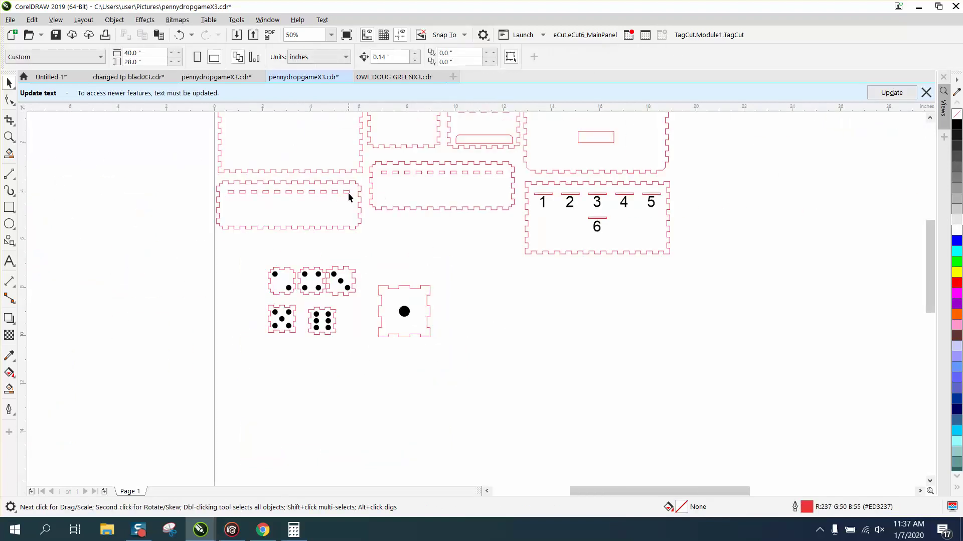
Zoom out to the full page layout and close the Update text notification
{"action": "scroll", "coordinate": [347, 194], "scroll_direction": "down", "scroll_amount": 1}
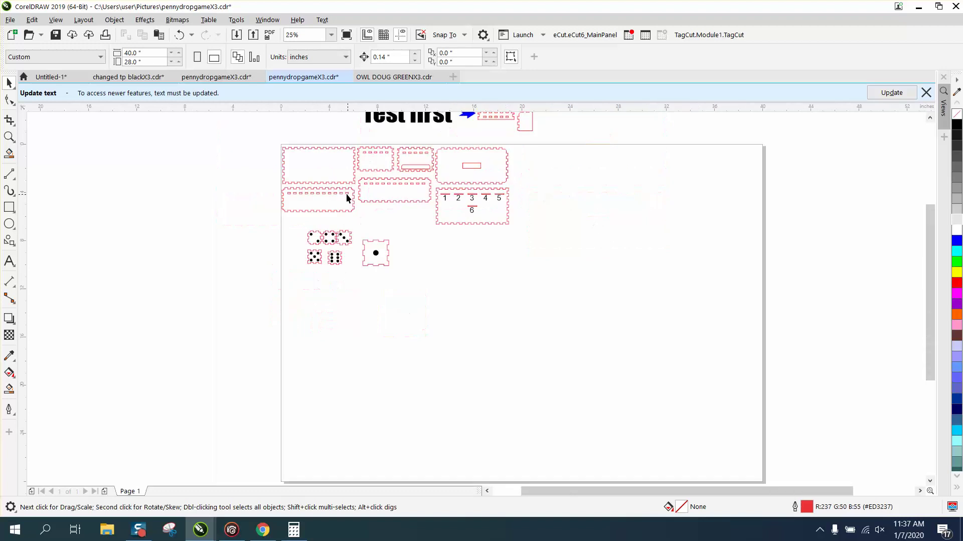
{"action": "left_click", "coordinate": [925, 92]}
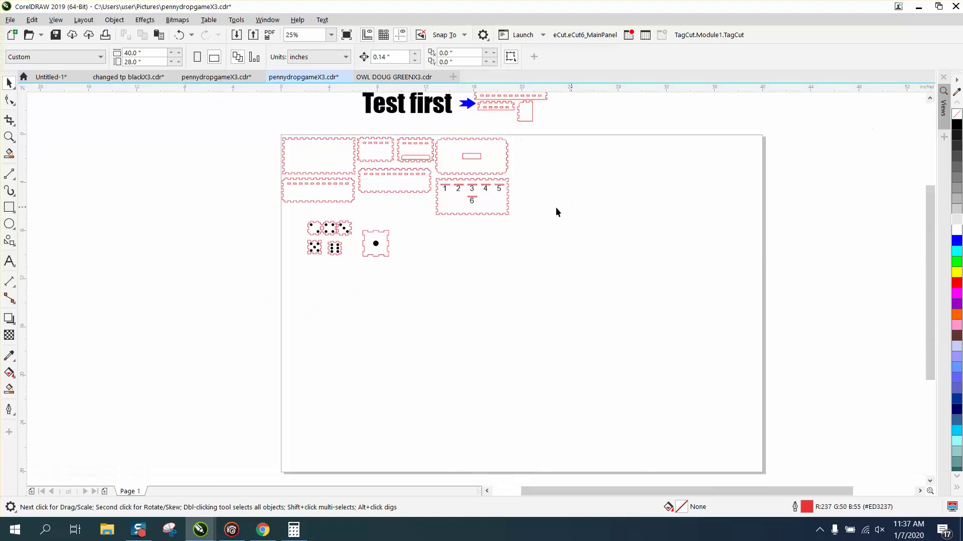